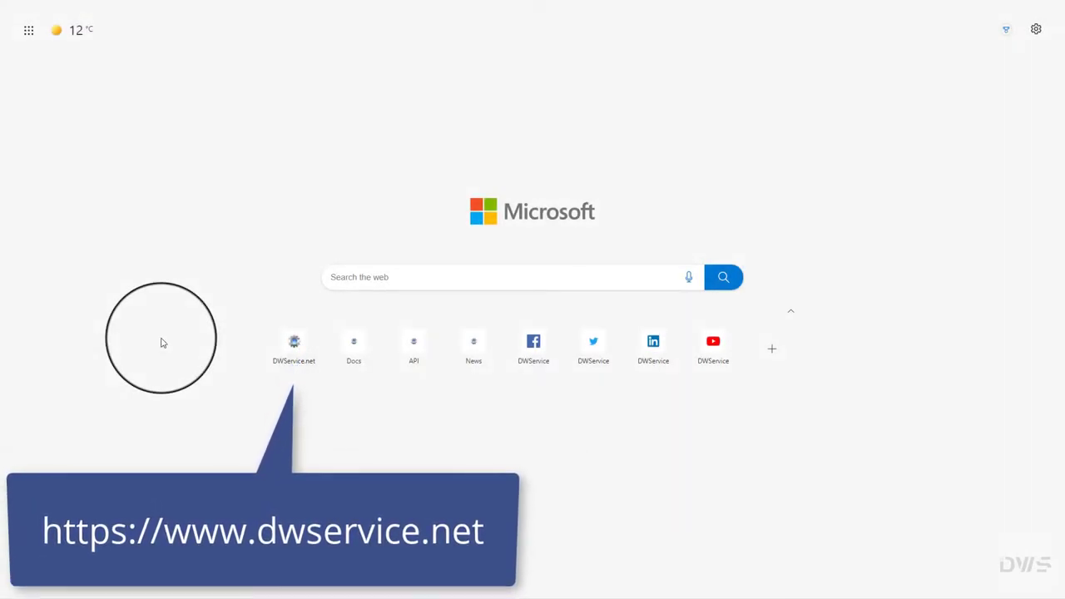
- Open dwservice.net from the DWService tile on the Edge new tab page
{"action": "left_click", "coordinate": [295, 345]}
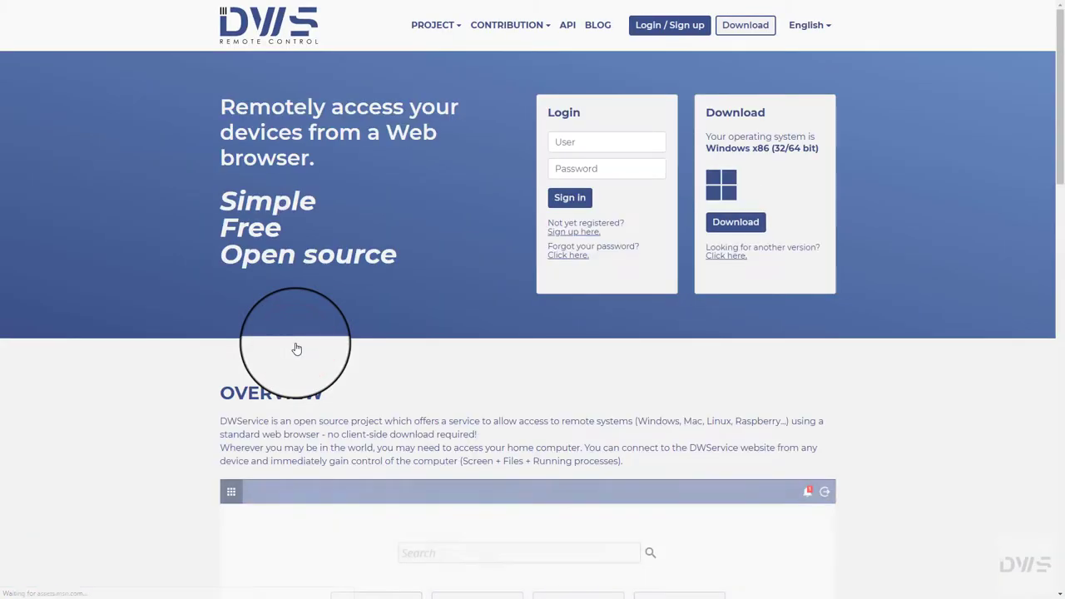
- Sign in to DWService with the account user name and password
{"action": "left_click", "coordinate": [562, 141]}
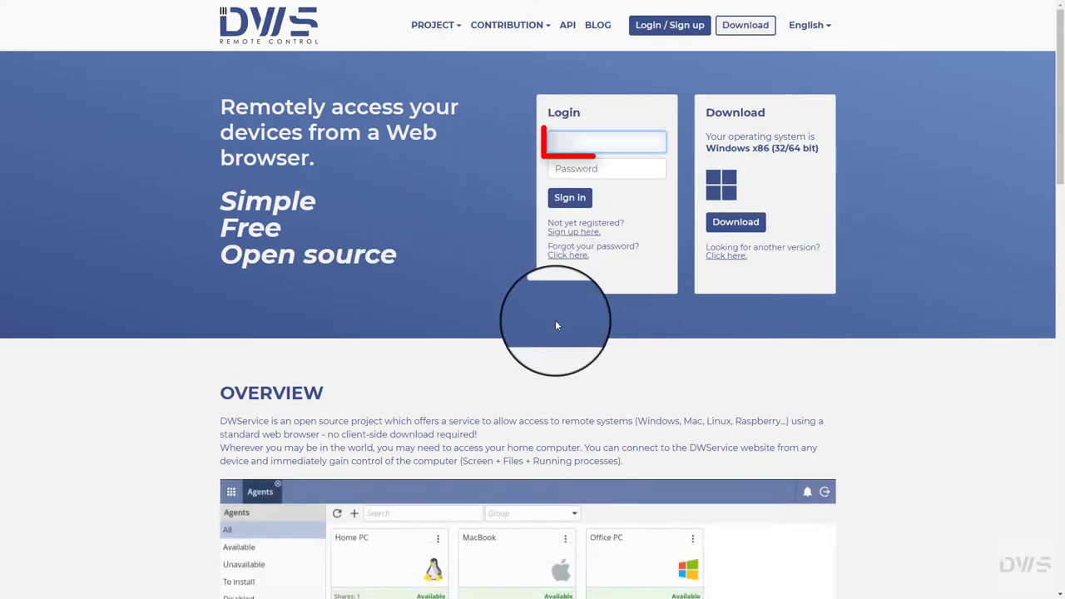
{"action": "type", "text": "user"}
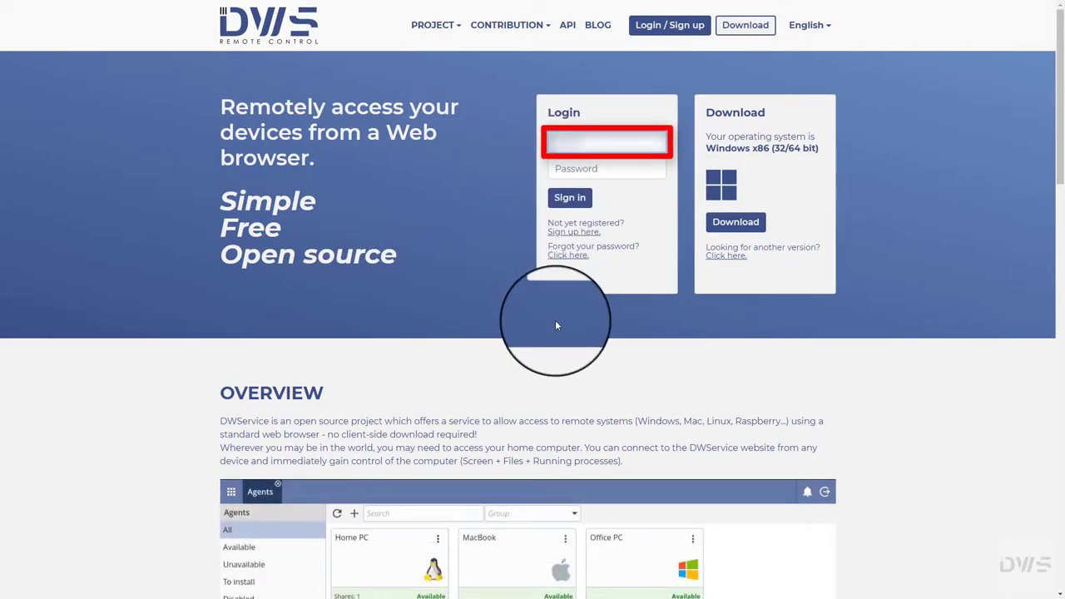
{"action": "type", "text": "name"}
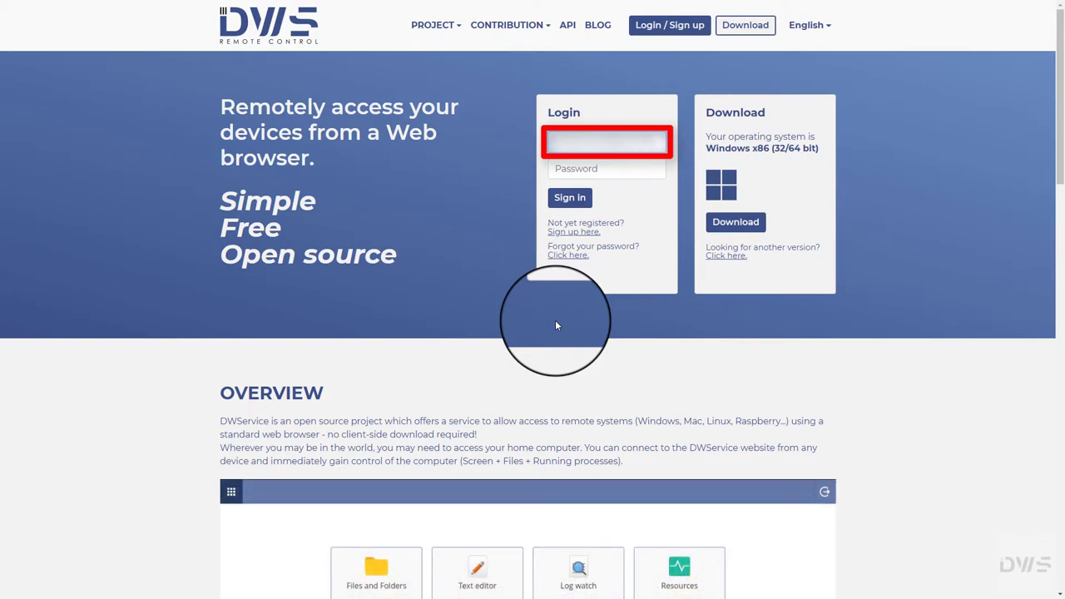
{"action": "key", "text": "Tab"}
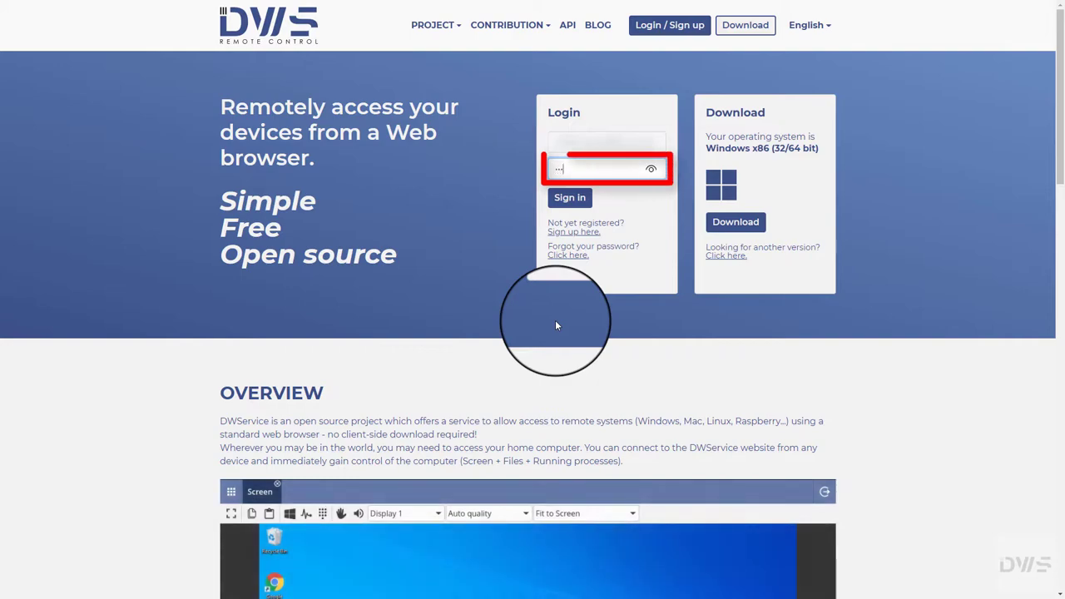
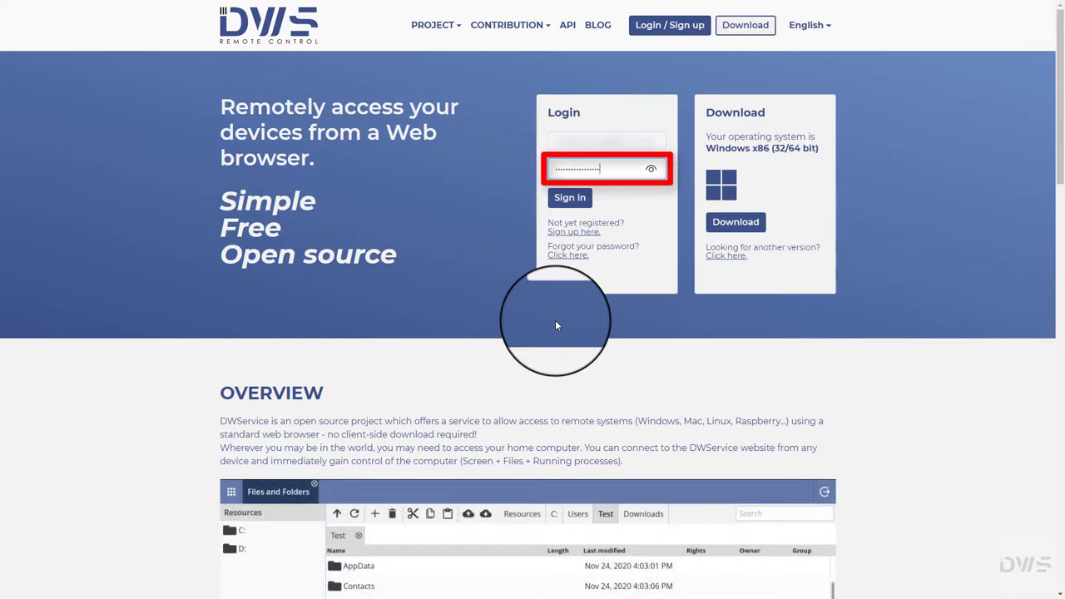
{"action": "left_click", "coordinate": [567, 207]}
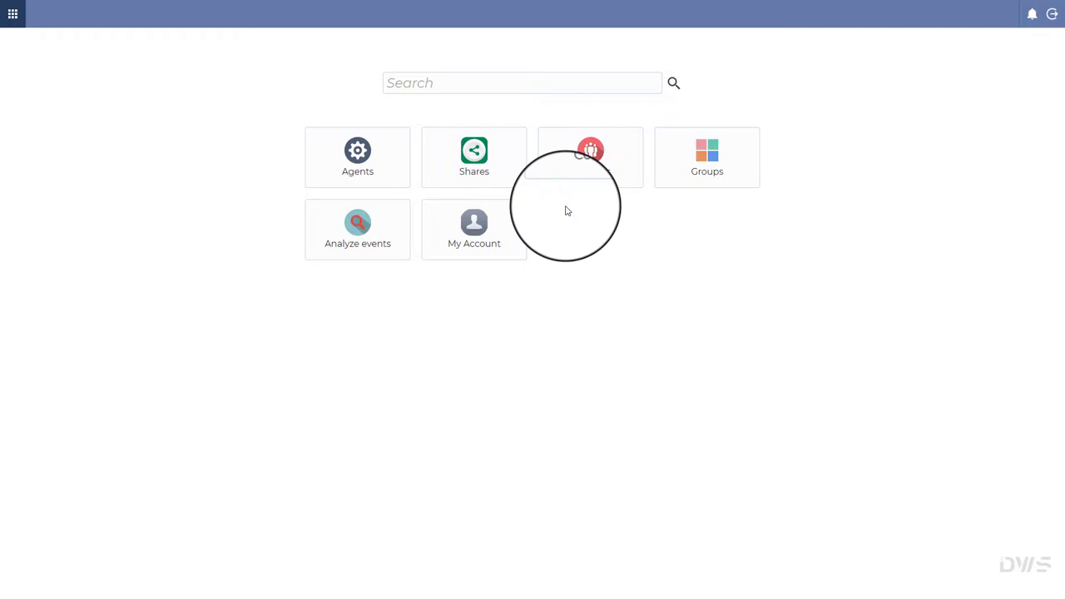
- Open the DWService Agents list to reach the TestPC Screen session
{"action": "left_click", "coordinate": [358, 171]}
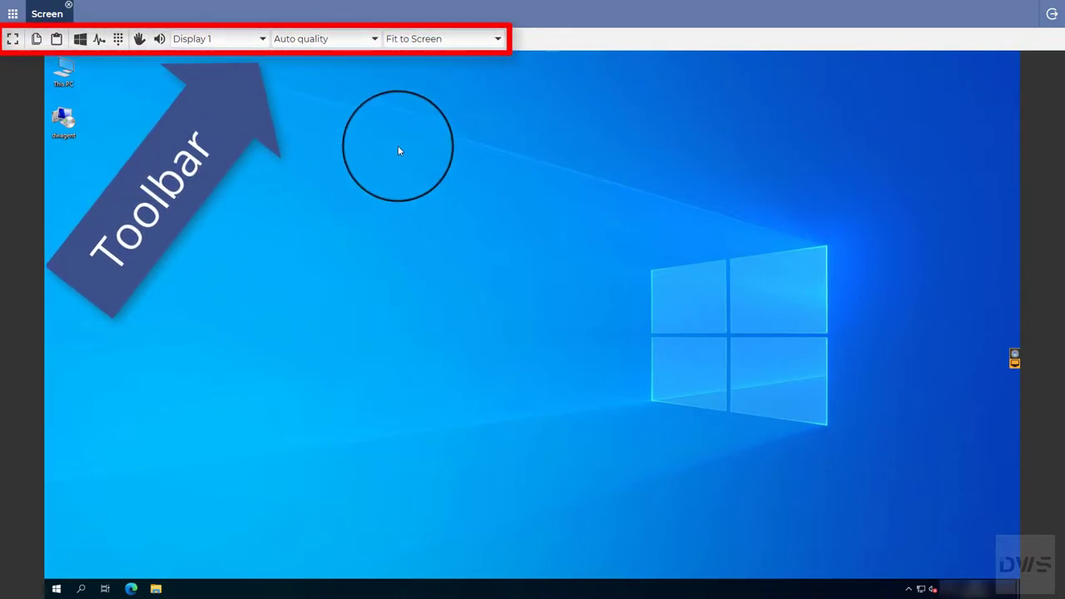
{"action": "left_click", "coordinate": [498, 40]}
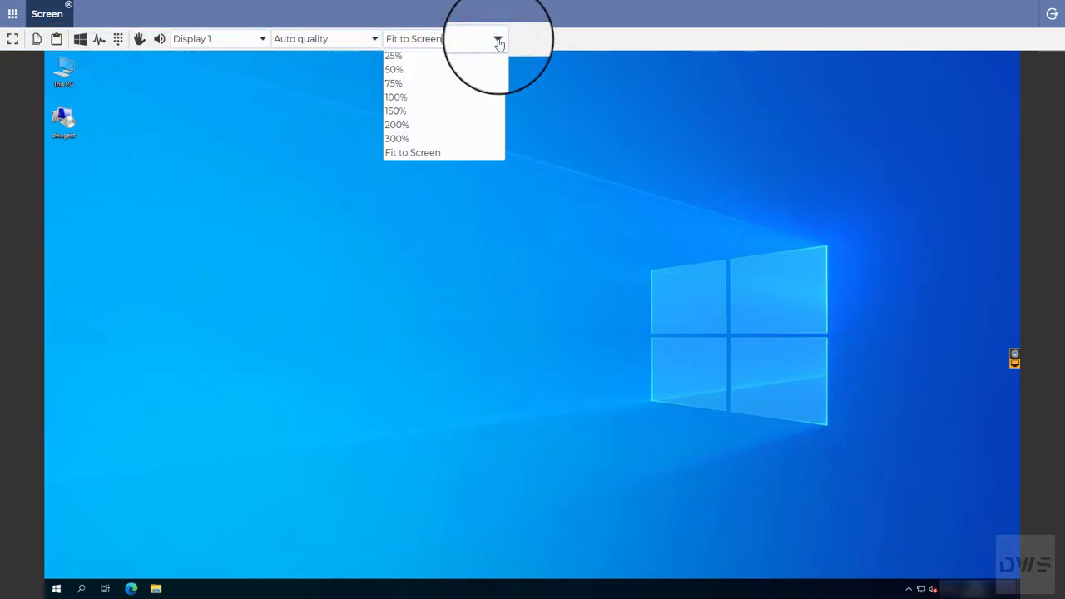
{"action": "left_click", "coordinate": [412, 113]}
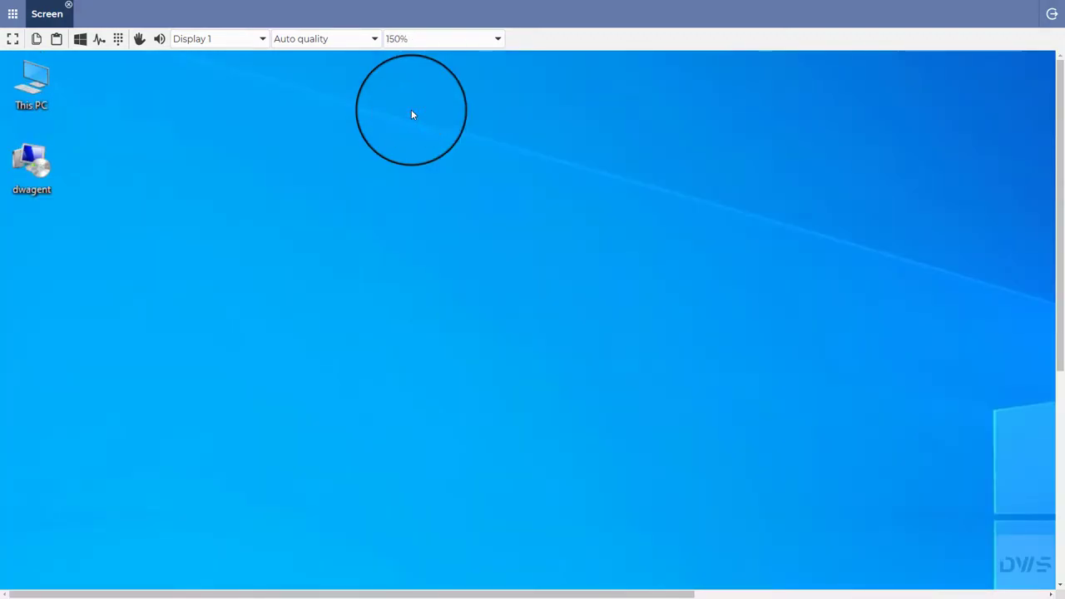
{"action": "left_click", "coordinate": [497, 39]}
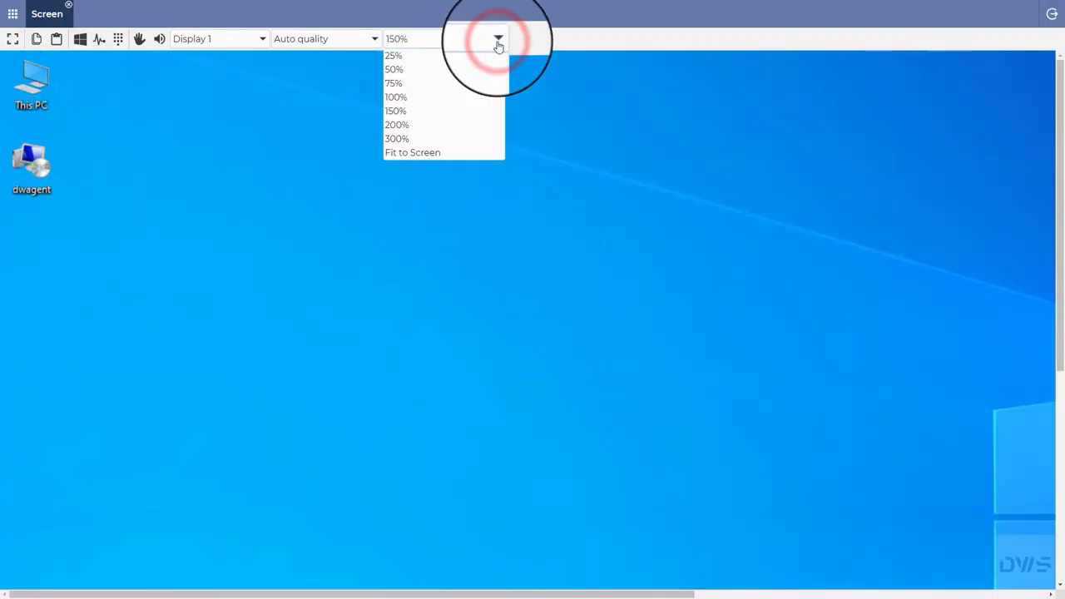
{"action": "left_click", "coordinate": [393, 83]}
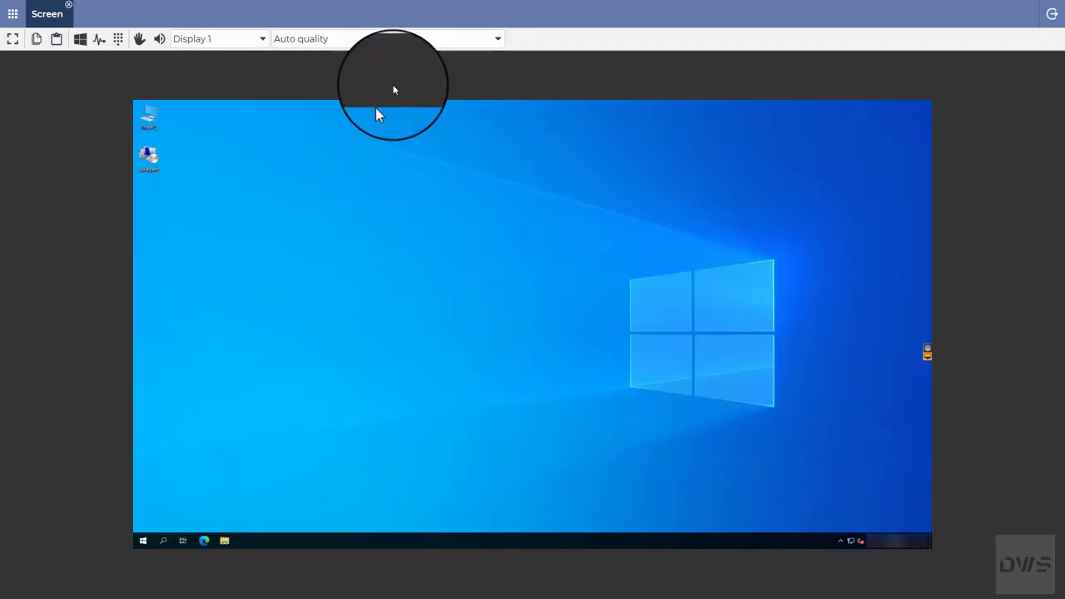
{"action": "left_click", "coordinate": [497, 40]}
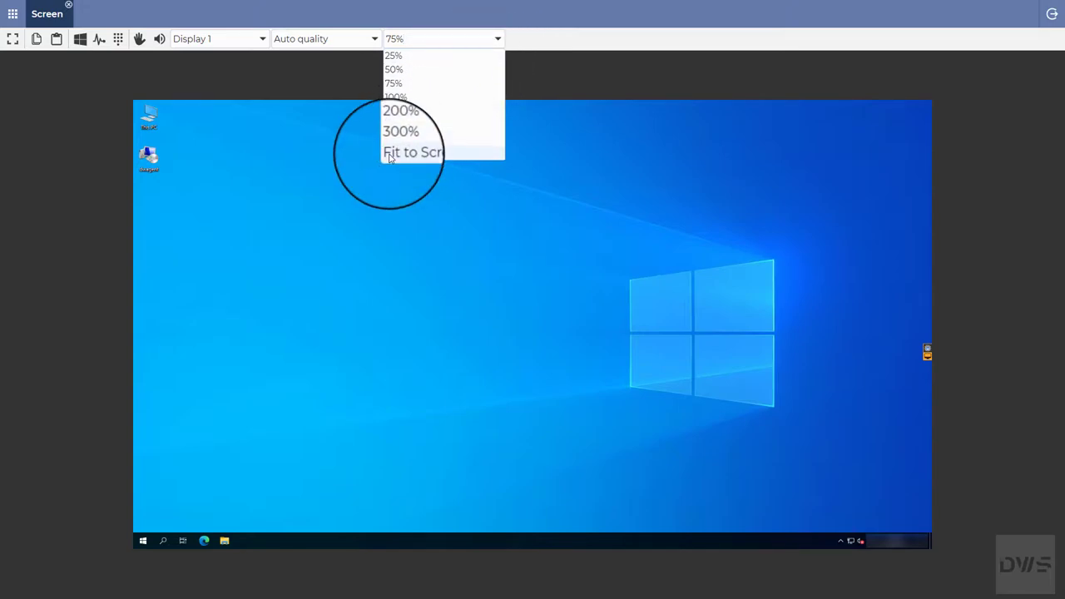
{"action": "left_click", "coordinate": [427, 154]}
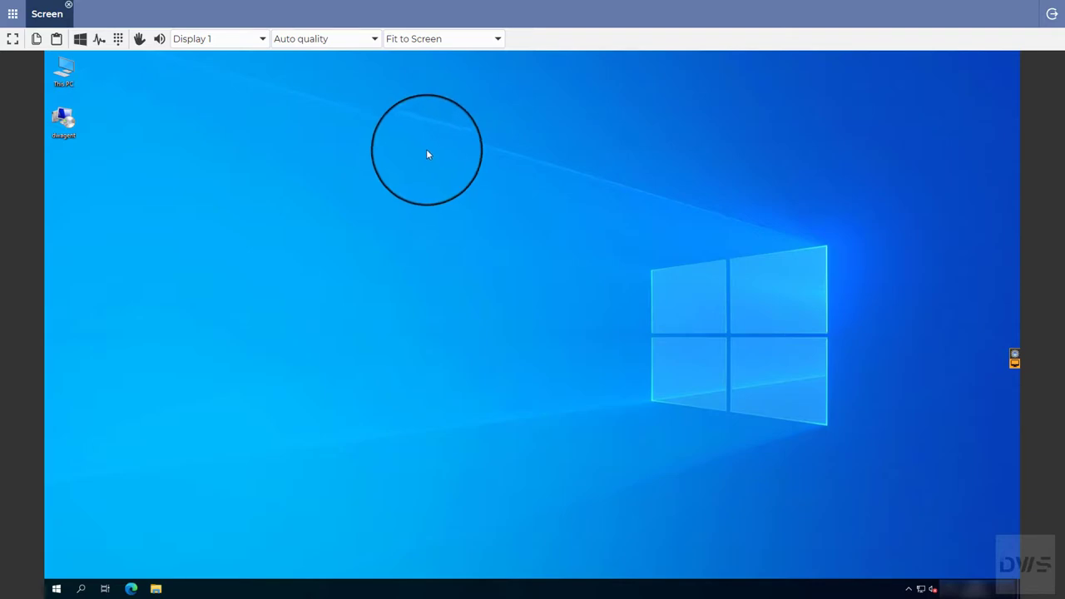
{"action": "left_click", "coordinate": [375, 40]}
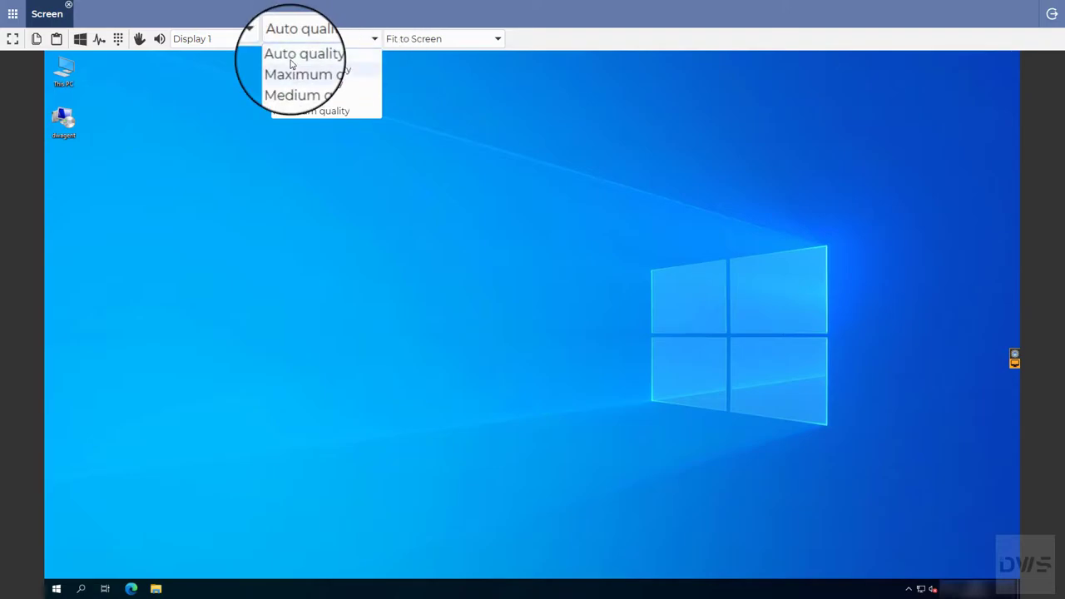
{"action": "left_click", "coordinate": [290, 113]}
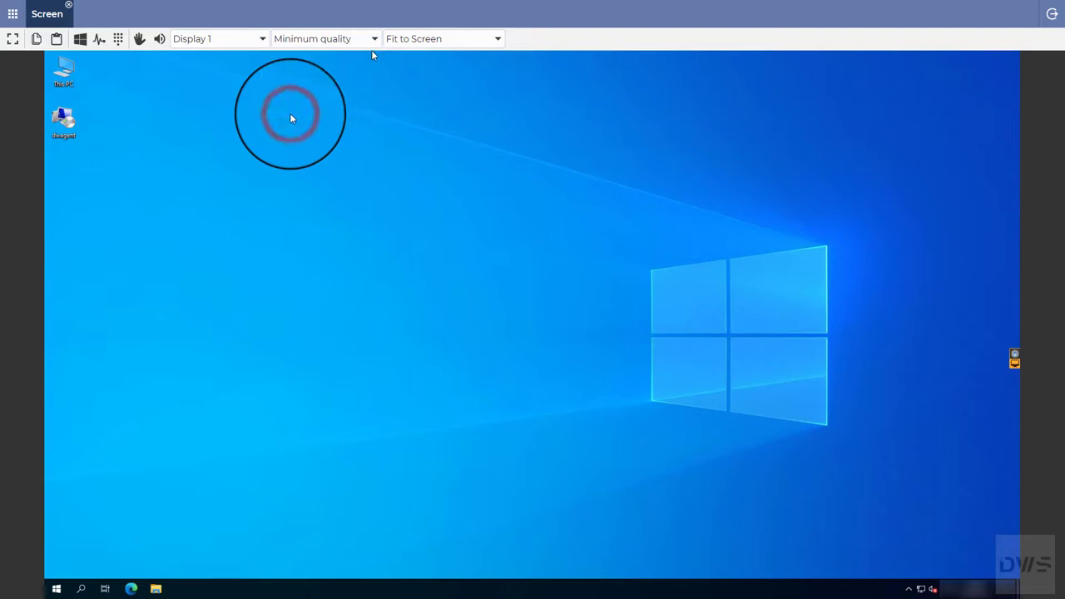
{"action": "left_click", "coordinate": [374, 38]}
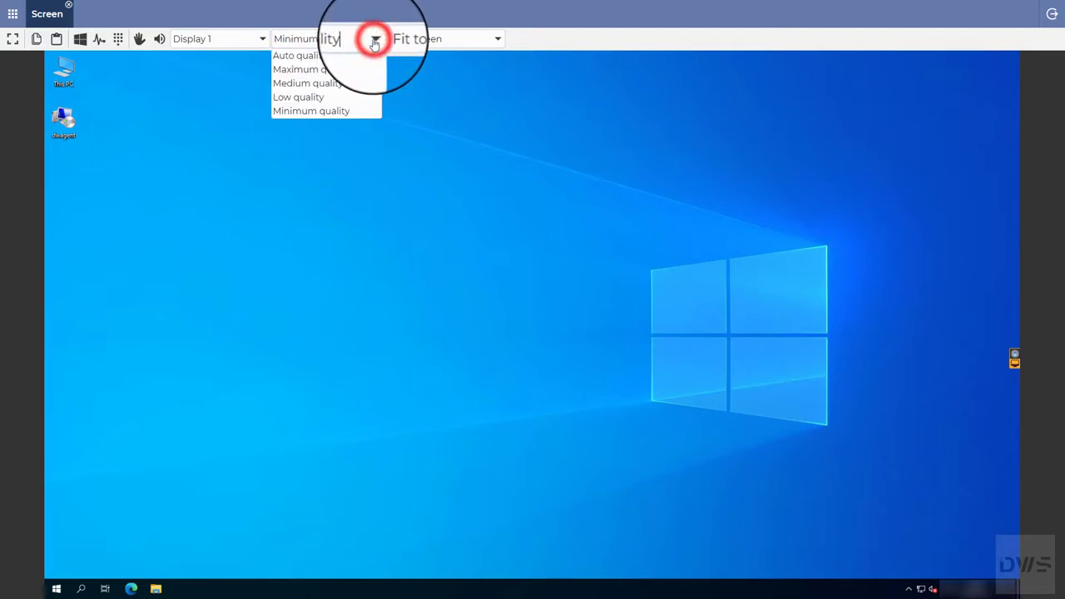
{"action": "left_click", "coordinate": [285, 73]}
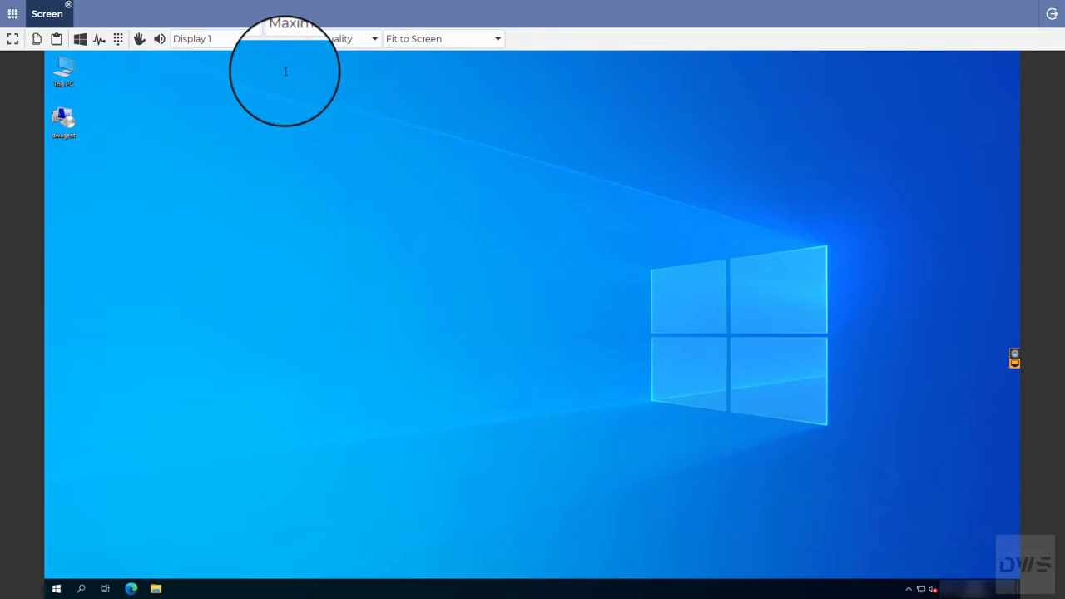
{"action": "left_click", "coordinate": [374, 38]}
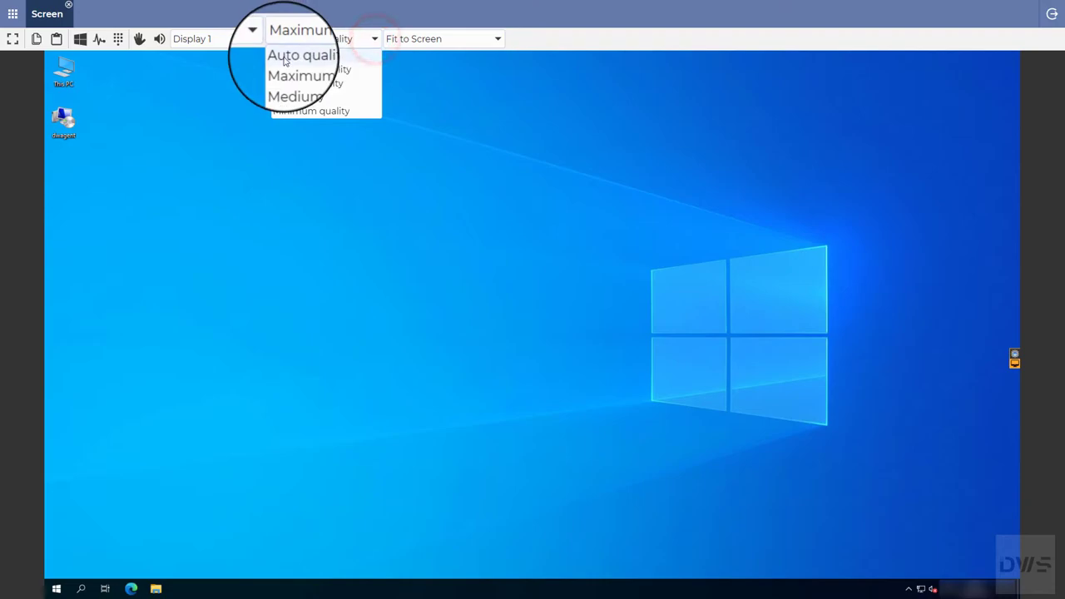
{"action": "left_click", "coordinate": [284, 56]}
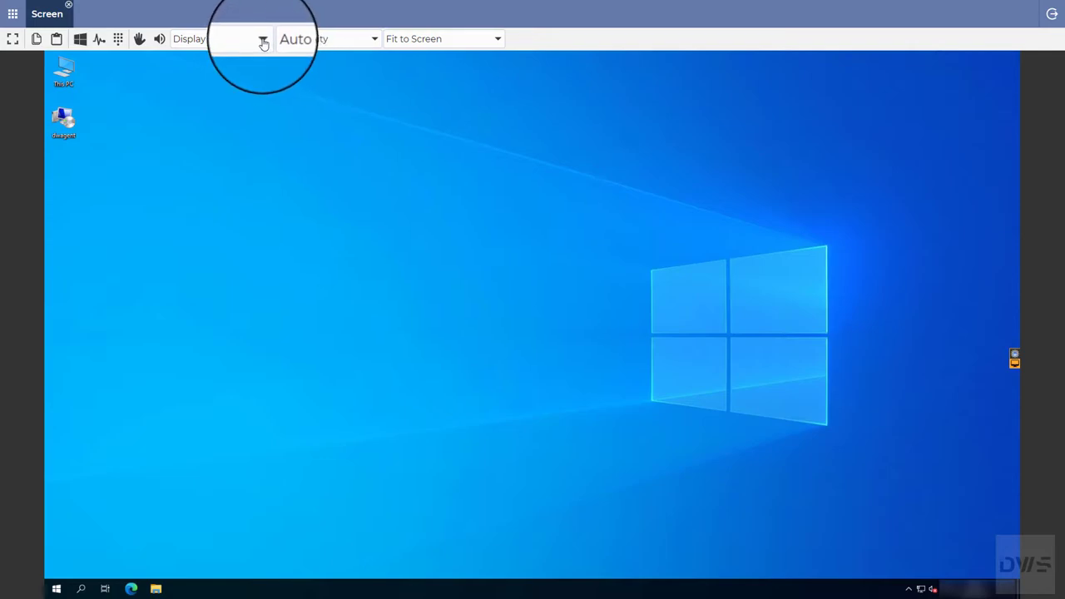
{"action": "left_click", "coordinate": [262, 39]}
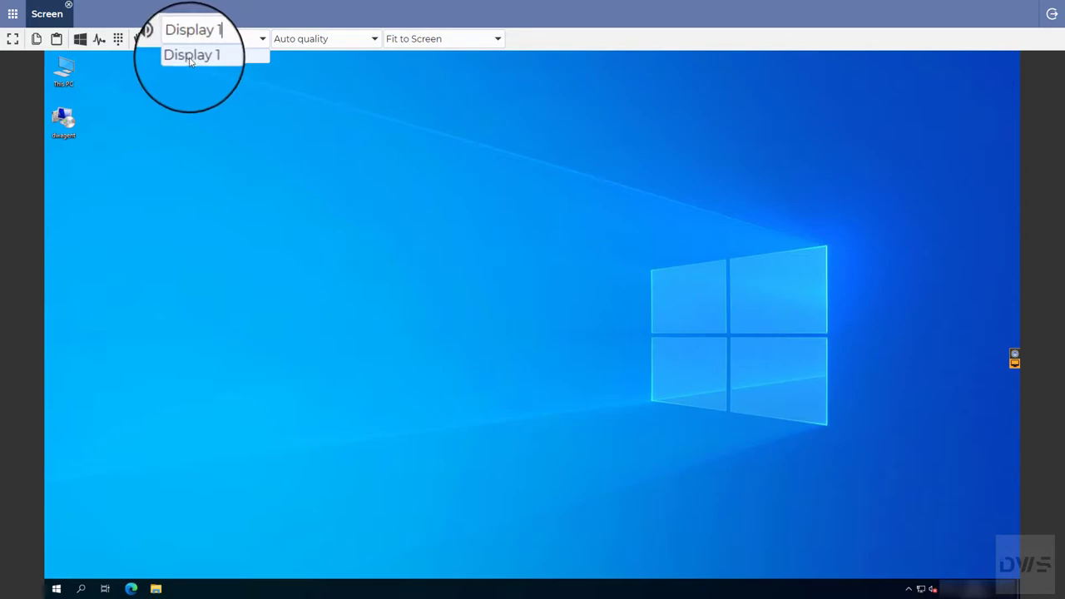
{"action": "left_click", "coordinate": [186, 56]}
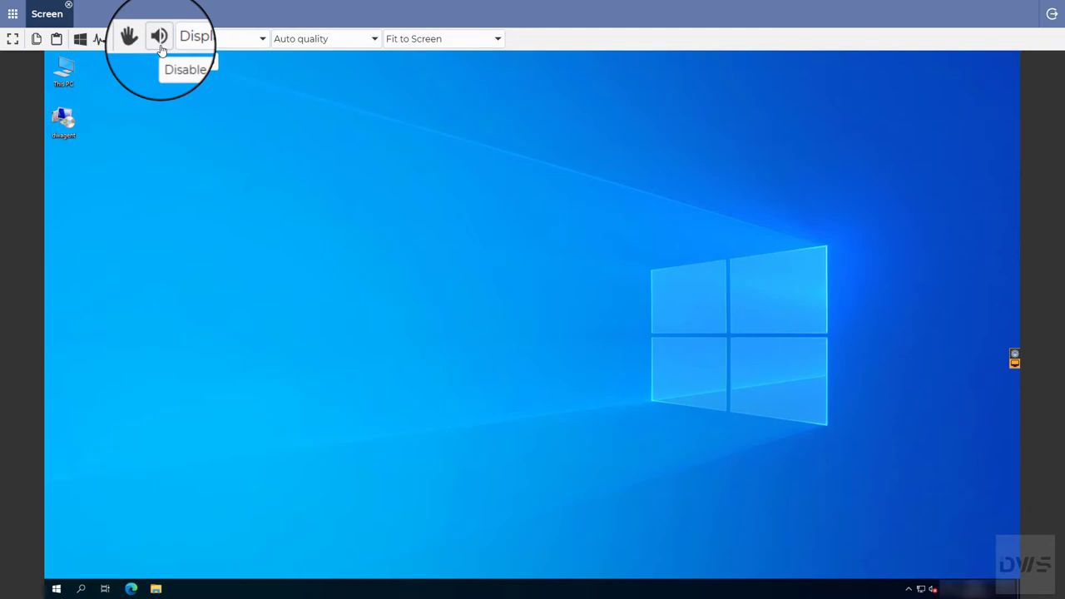
{"action": "left_click", "coordinate": [161, 49]}
{"action": "left_click", "coordinate": [162, 50]}
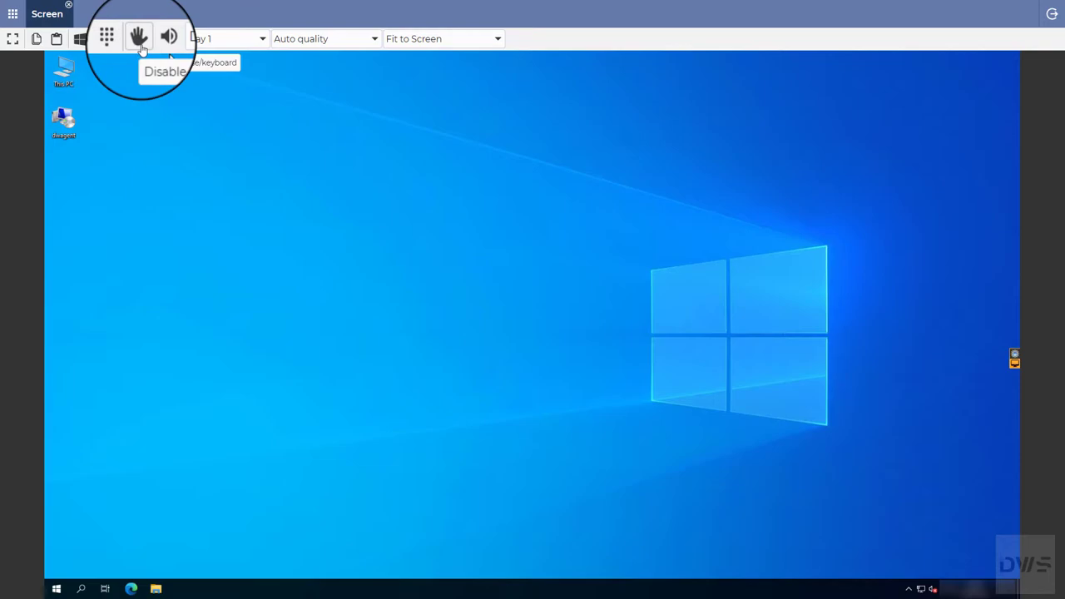
{"action": "left_click", "coordinate": [140, 43]}
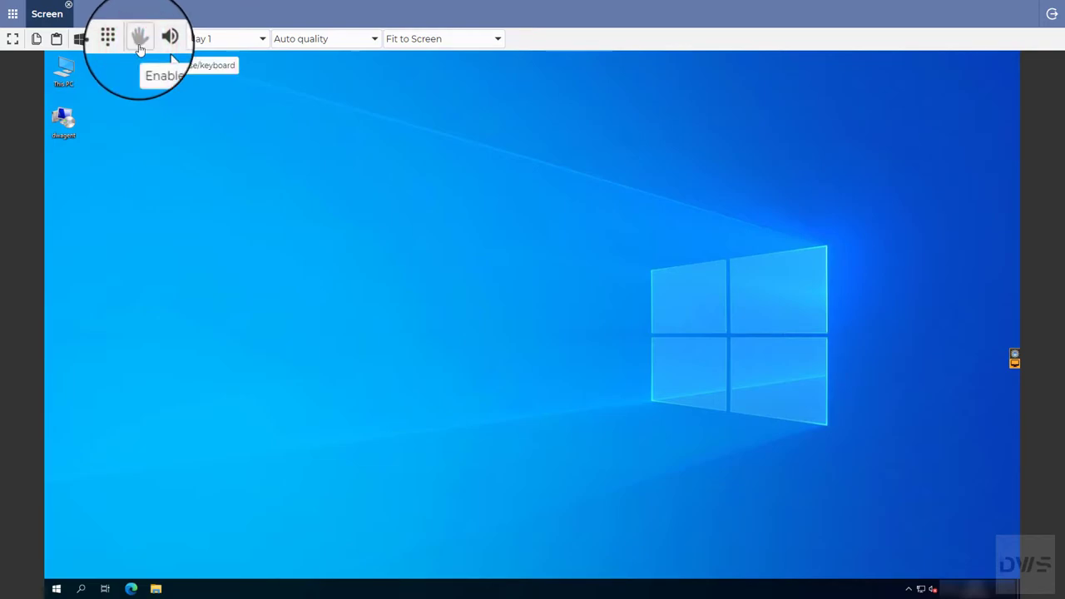
{"action": "left_click", "coordinate": [140, 43]}
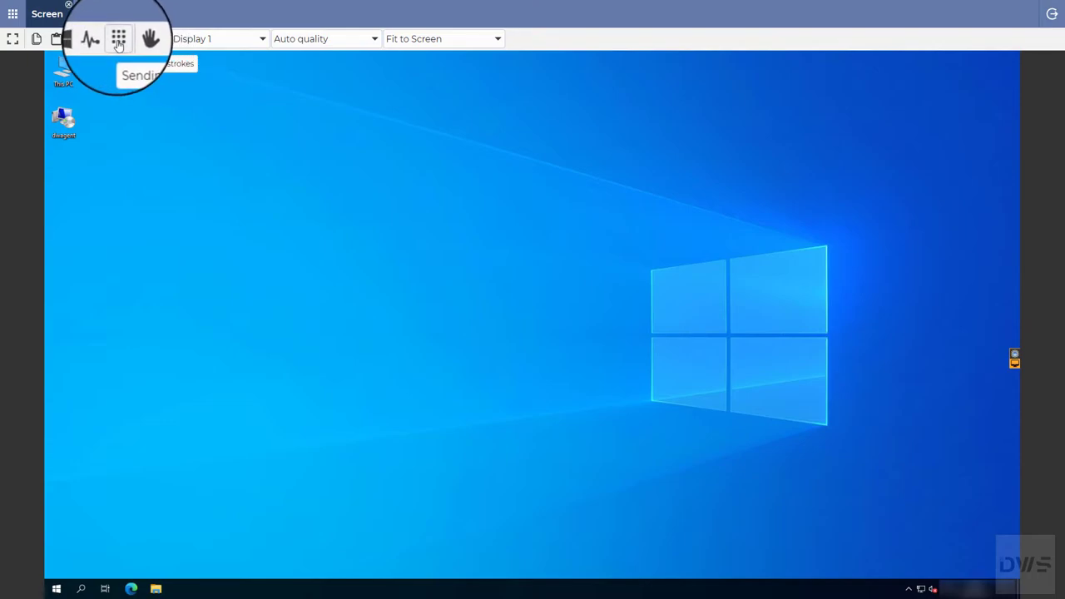
{"action": "left_click", "coordinate": [117, 41]}
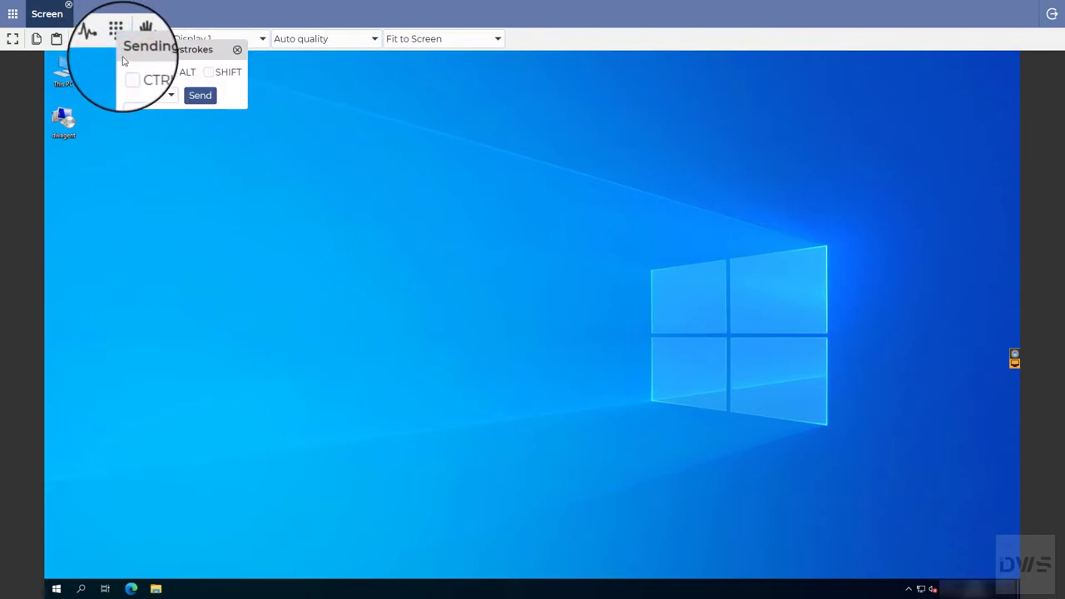
{"action": "left_click", "coordinate": [129, 74]}
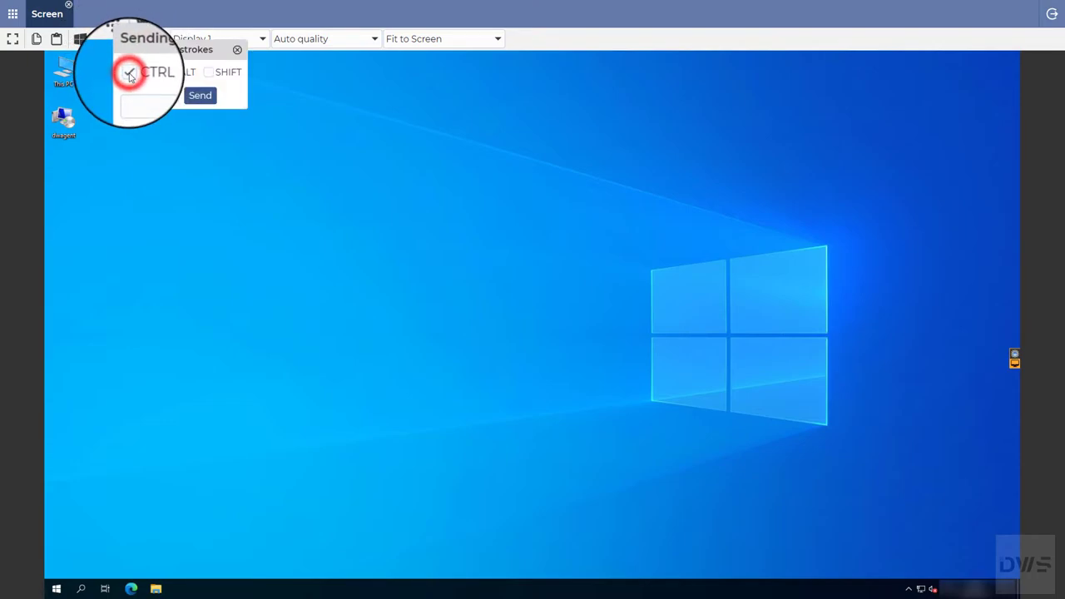
{"action": "left_click", "coordinate": [171, 97]}
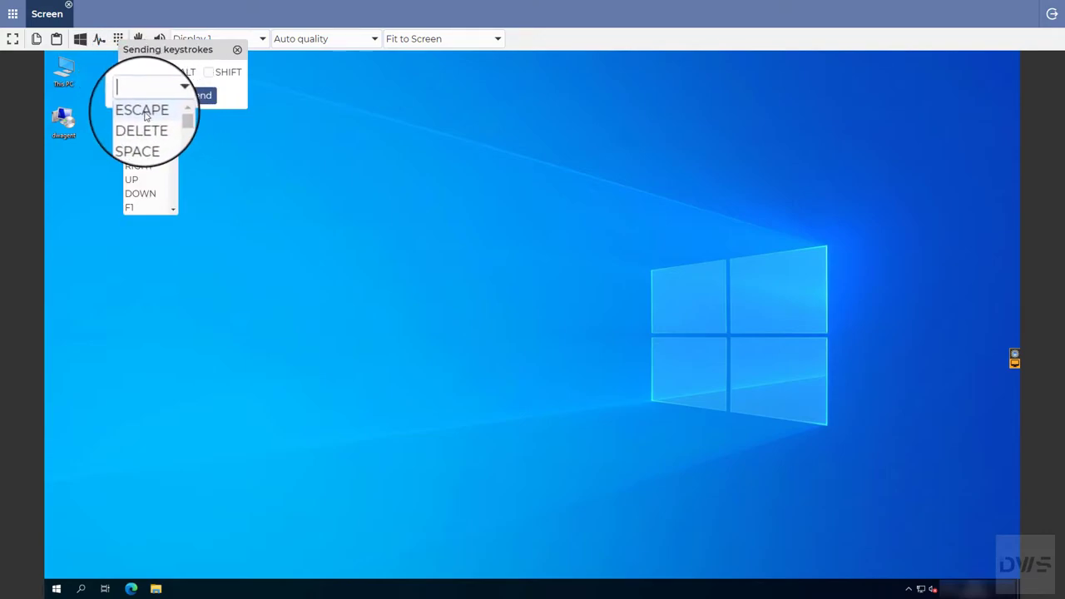
{"action": "left_click", "coordinate": [141, 116]}
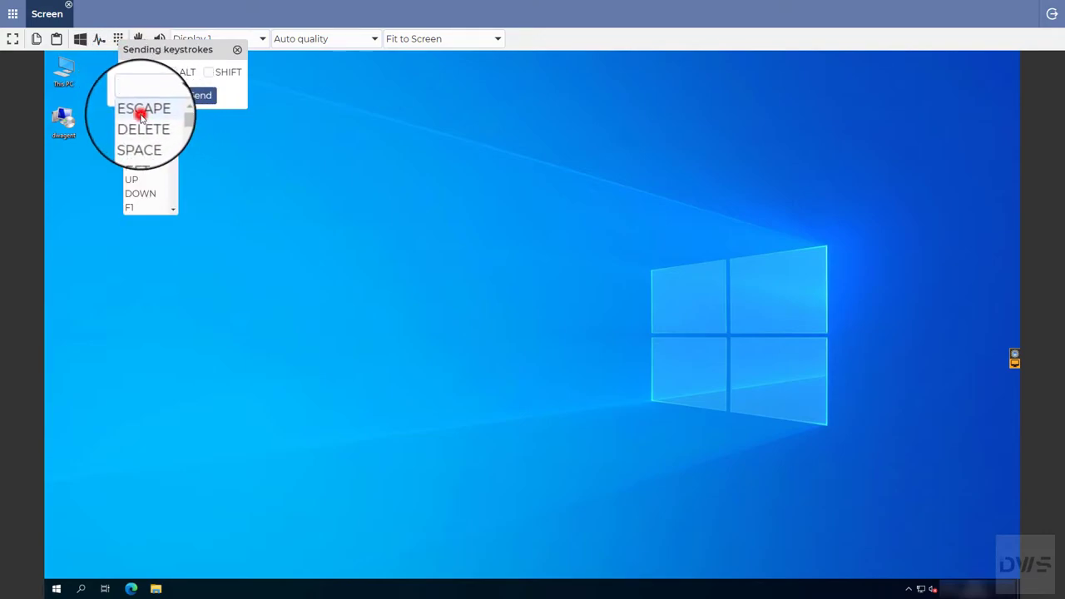
{"action": "left_click", "coordinate": [200, 99]}
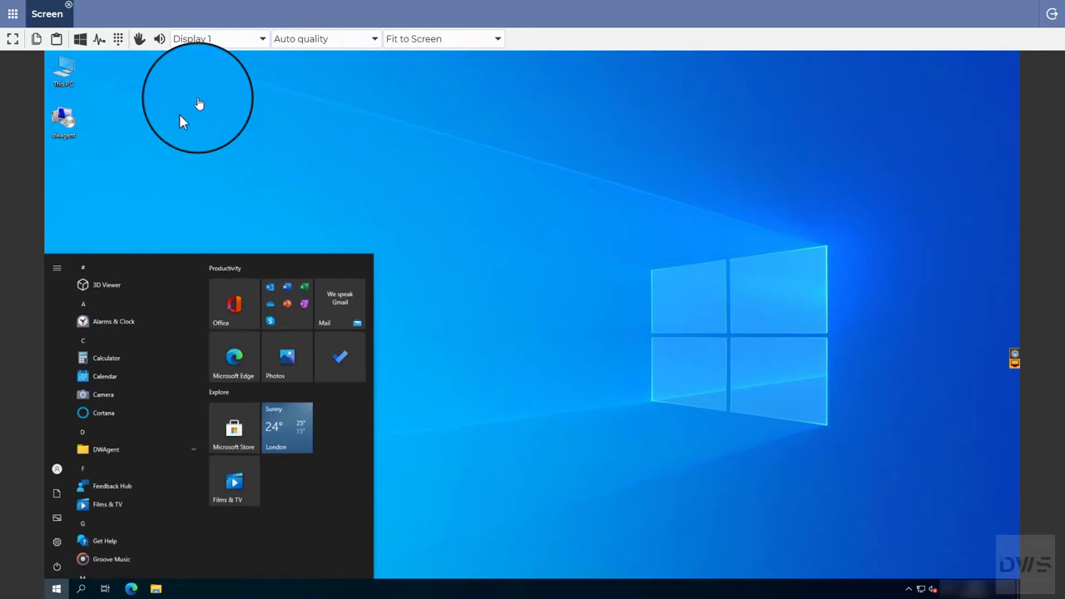
{"action": "left_click", "coordinate": [119, 40]}
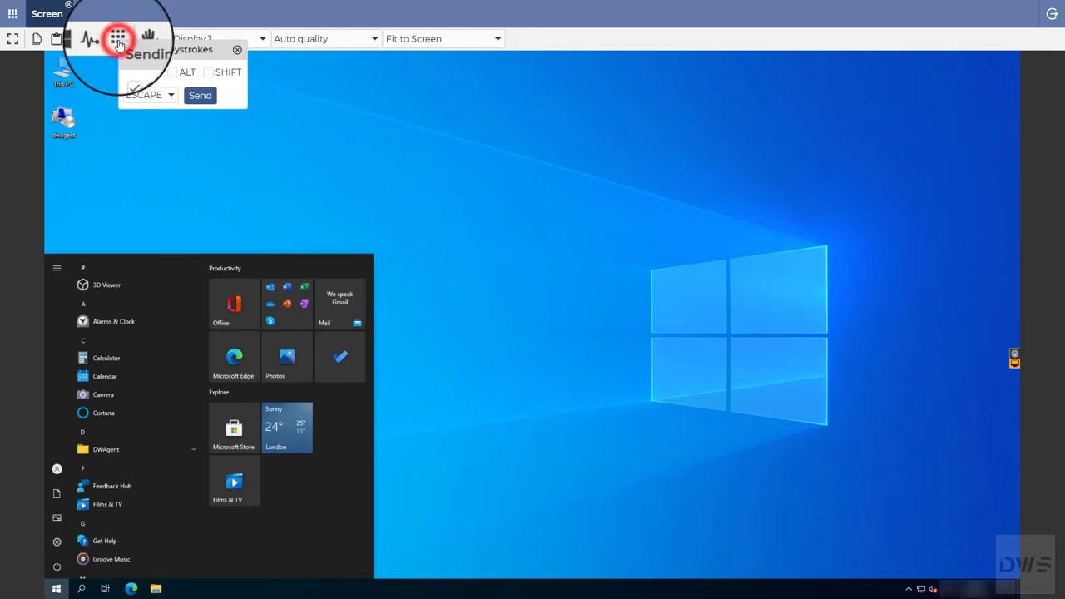
{"action": "left_click", "coordinate": [200, 97]}
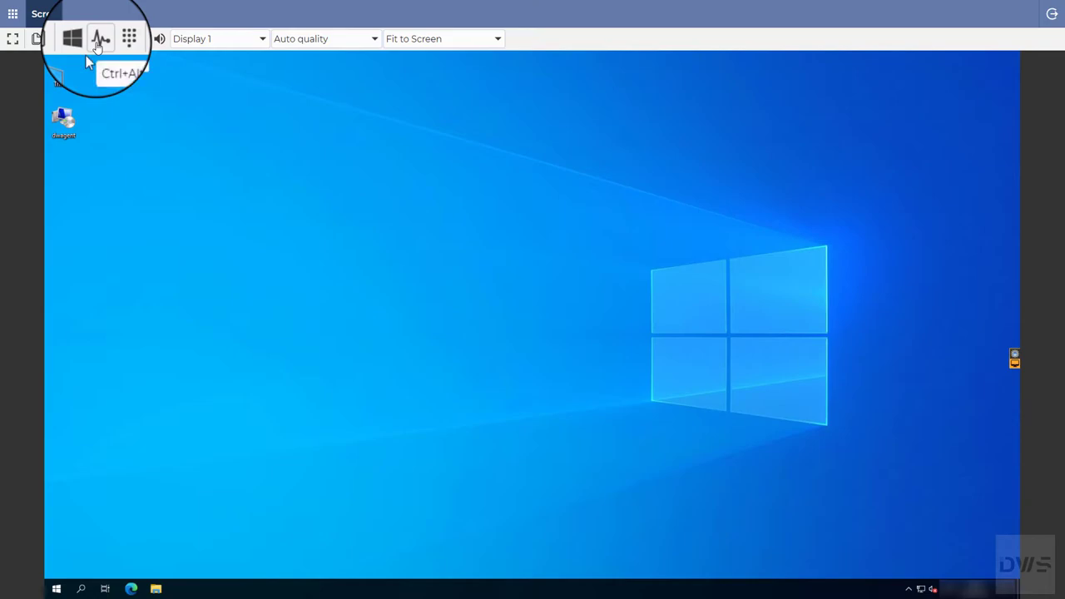
{"action": "left_click", "coordinate": [98, 46]}
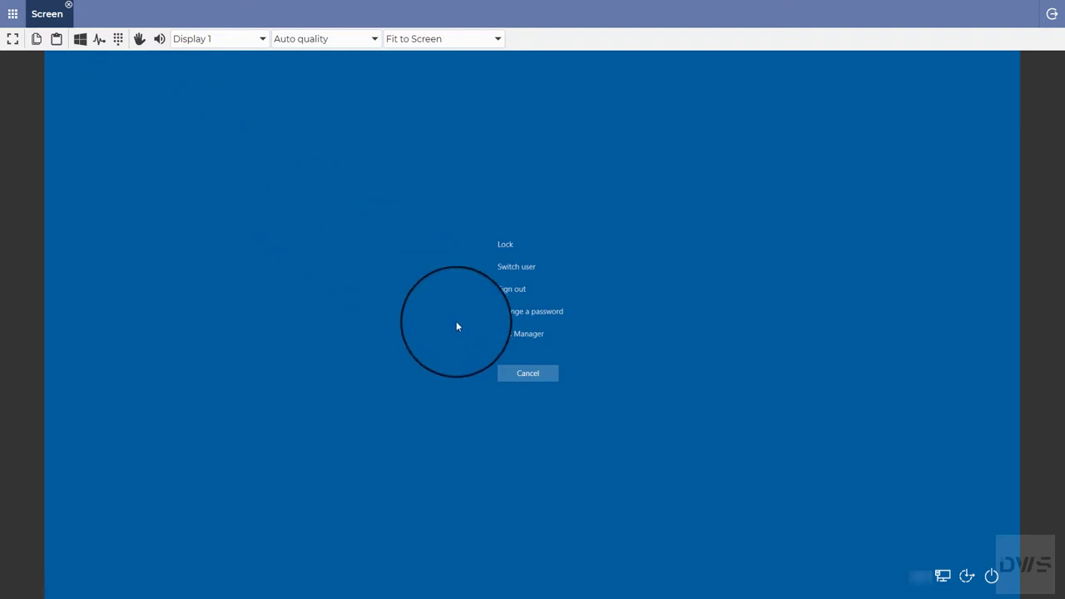
{"action": "left_click", "coordinate": [526, 376]}
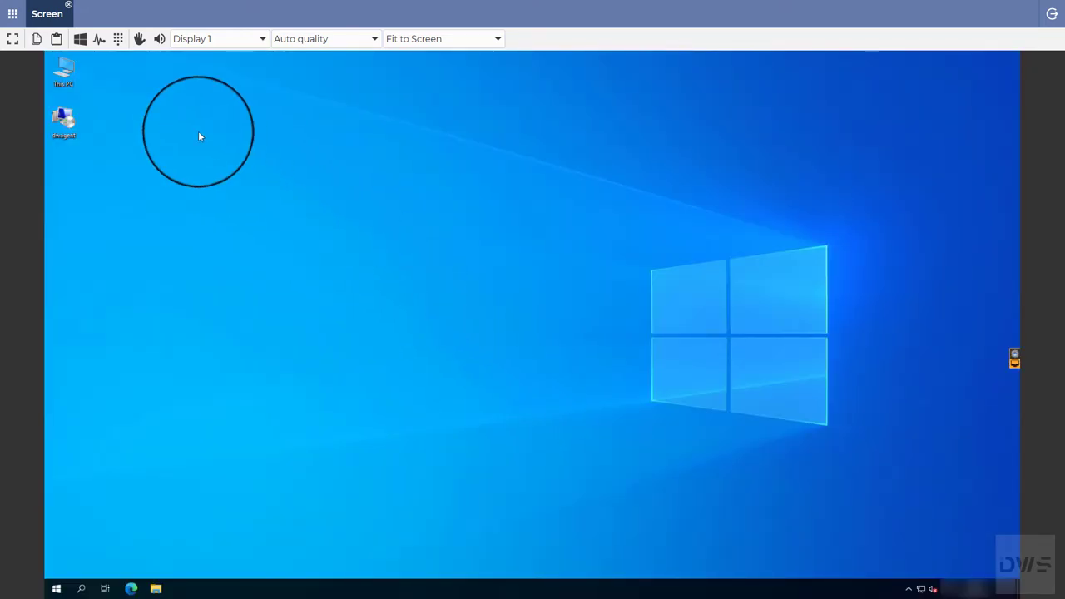
{"action": "left_click", "coordinate": [79, 41]}
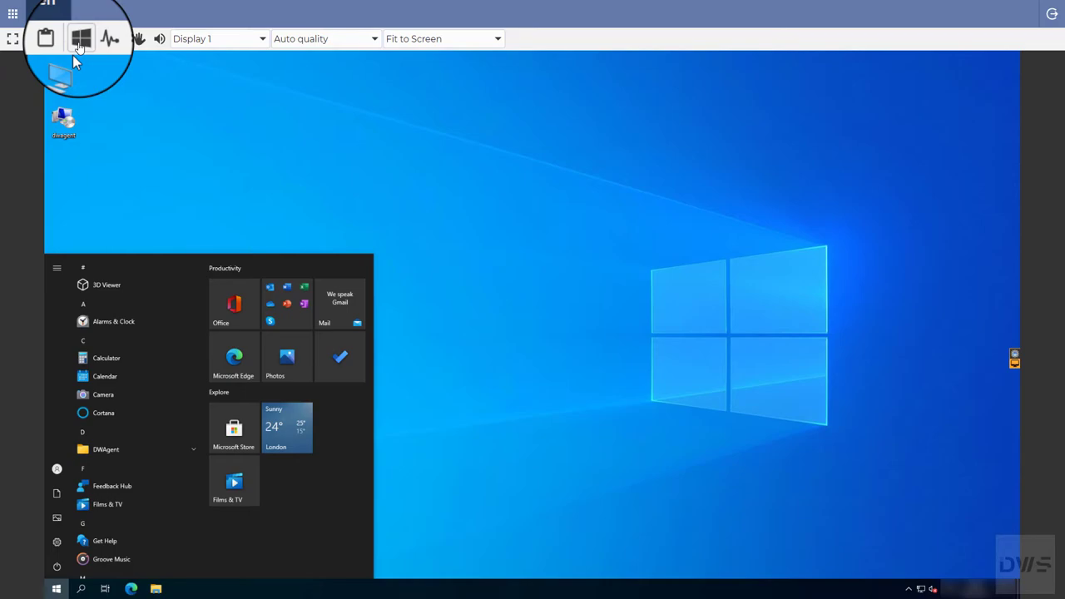
{"action": "left_click", "coordinate": [79, 43]}
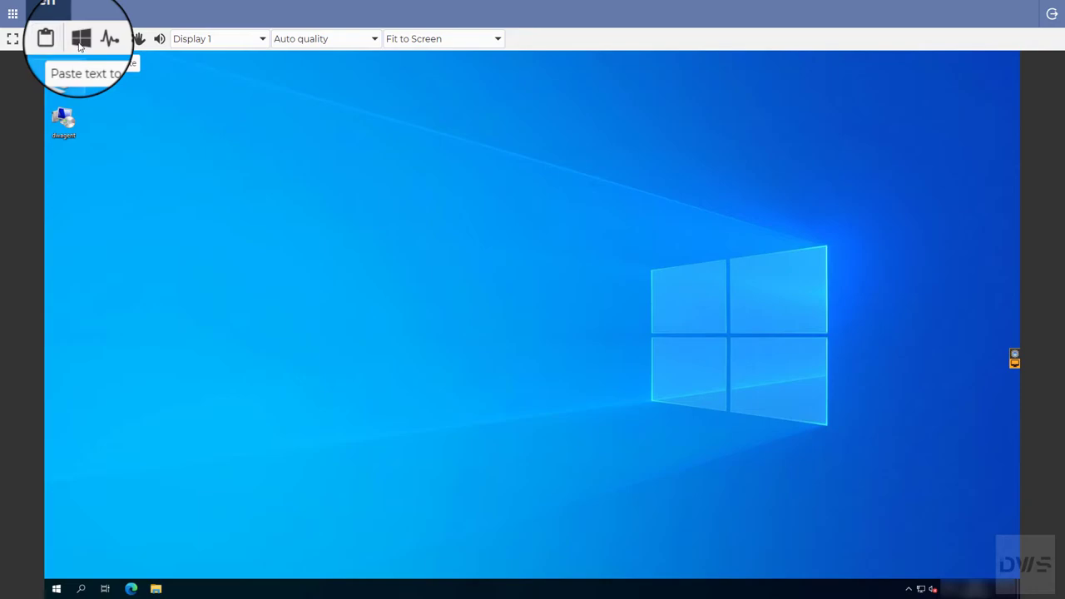
- Open This PC on the remote desktop and put the cursor in its address bar
{"action": "left_click", "coordinate": [63, 79]}
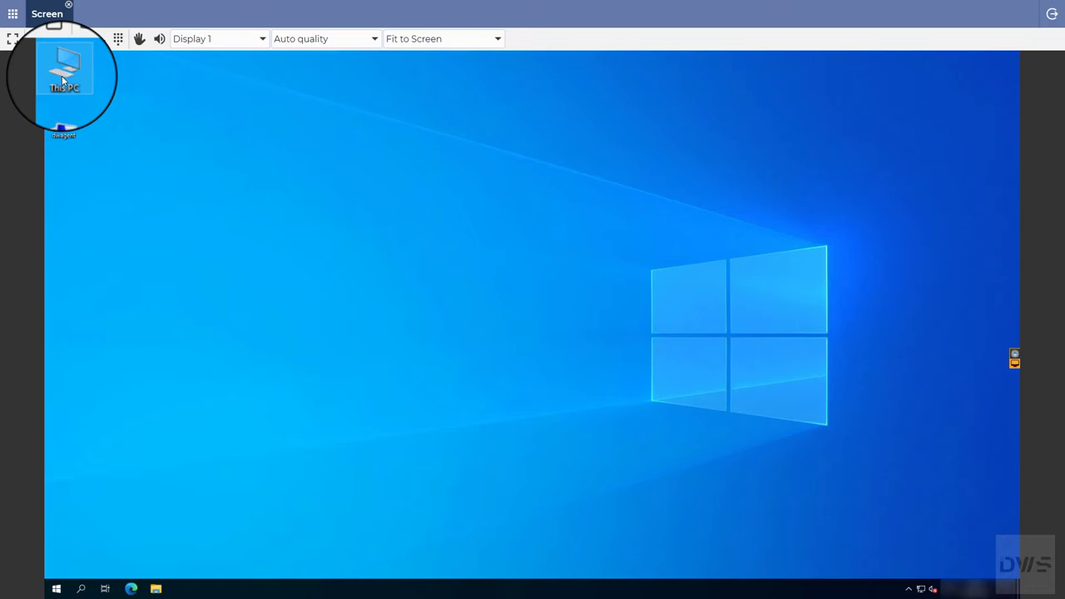
{"action": "double_click", "coordinate": [62, 78]}
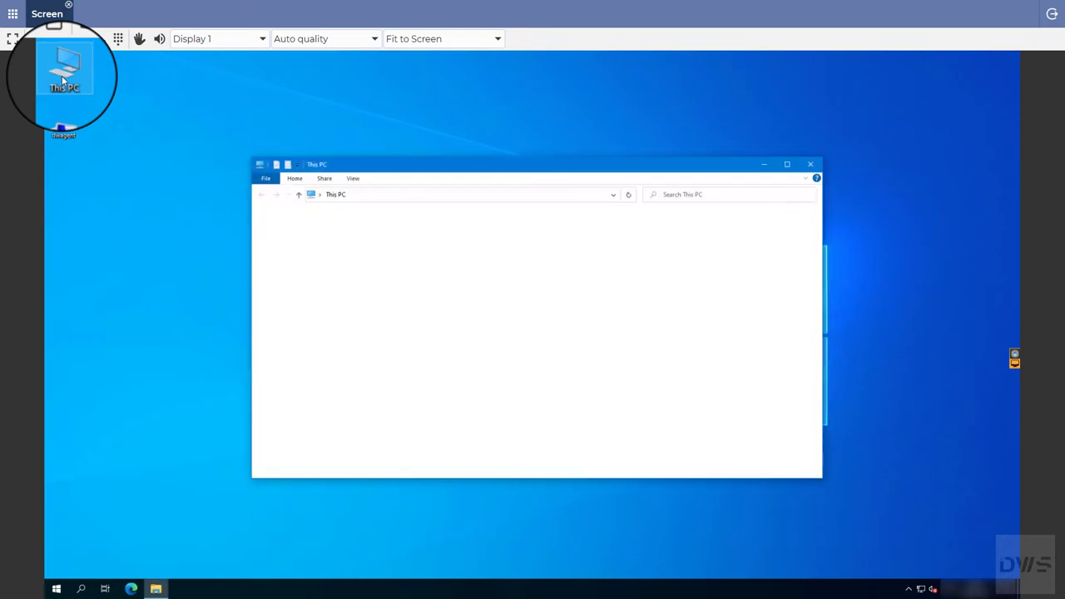
{"action": "left_click", "coordinate": [360, 199]}
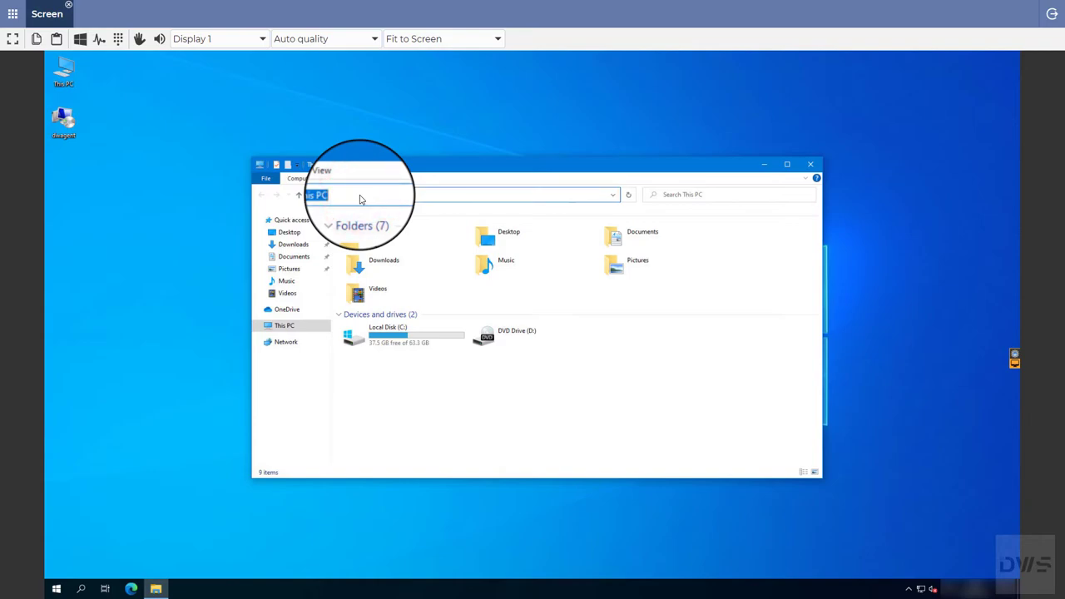
- Paste 'DWService is the best solution for remote access!' into the remote address bar
{"action": "left_click", "coordinate": [56, 47]}
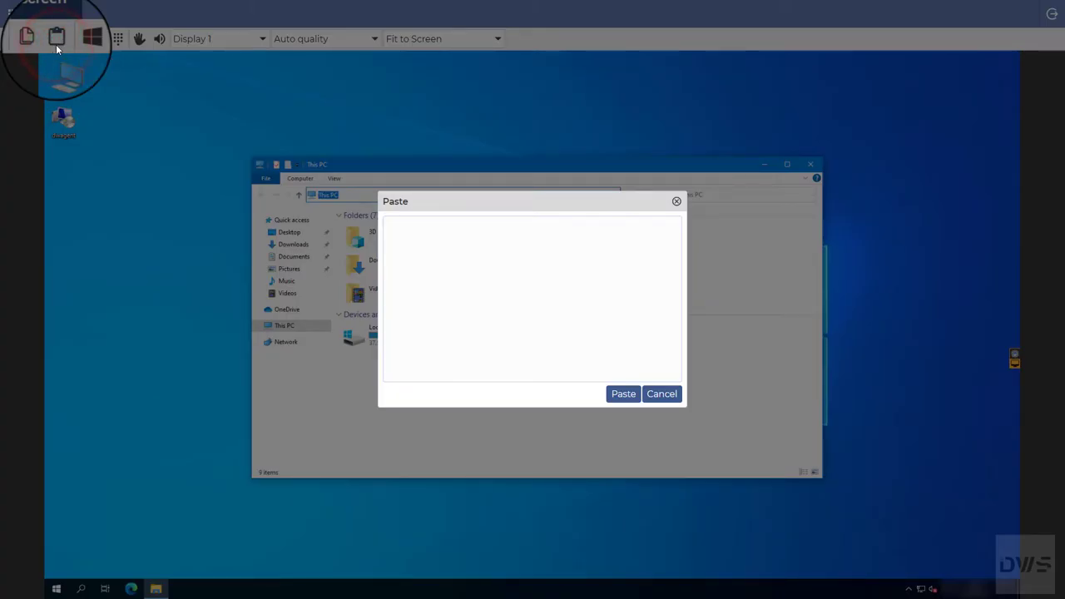
{"action": "left_click", "coordinate": [427, 244]}
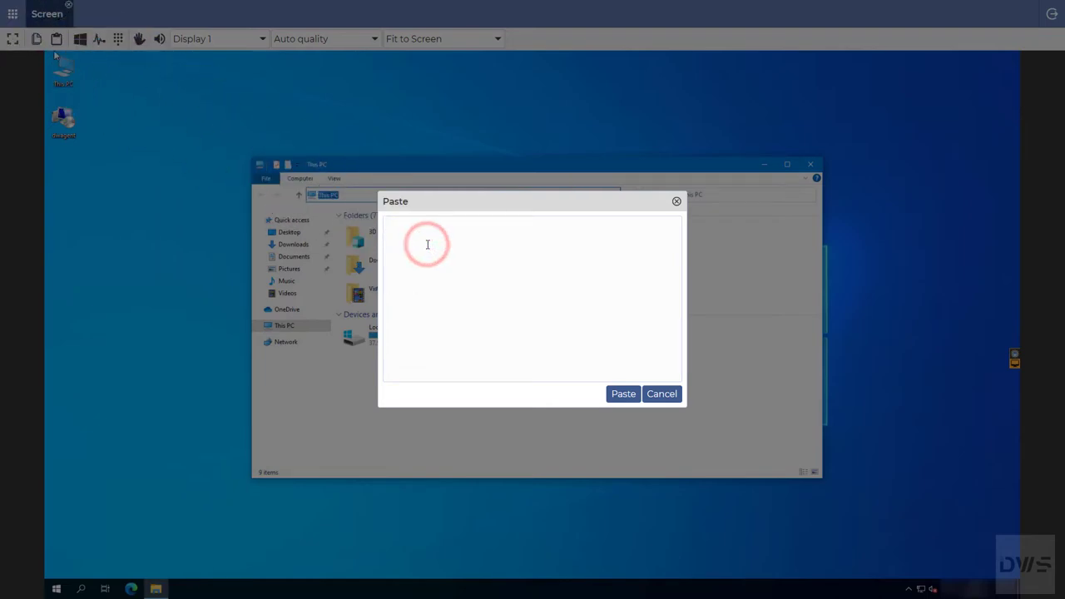
{"action": "type", "text": "DWService is the best solution for remote access!"}
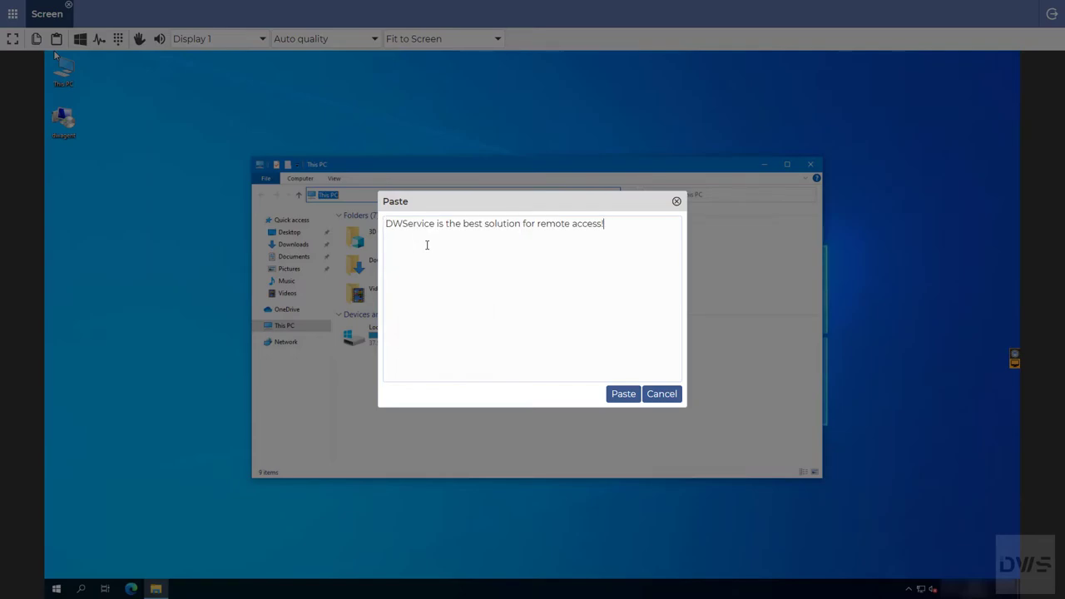
{"action": "left_click", "coordinate": [626, 395]}
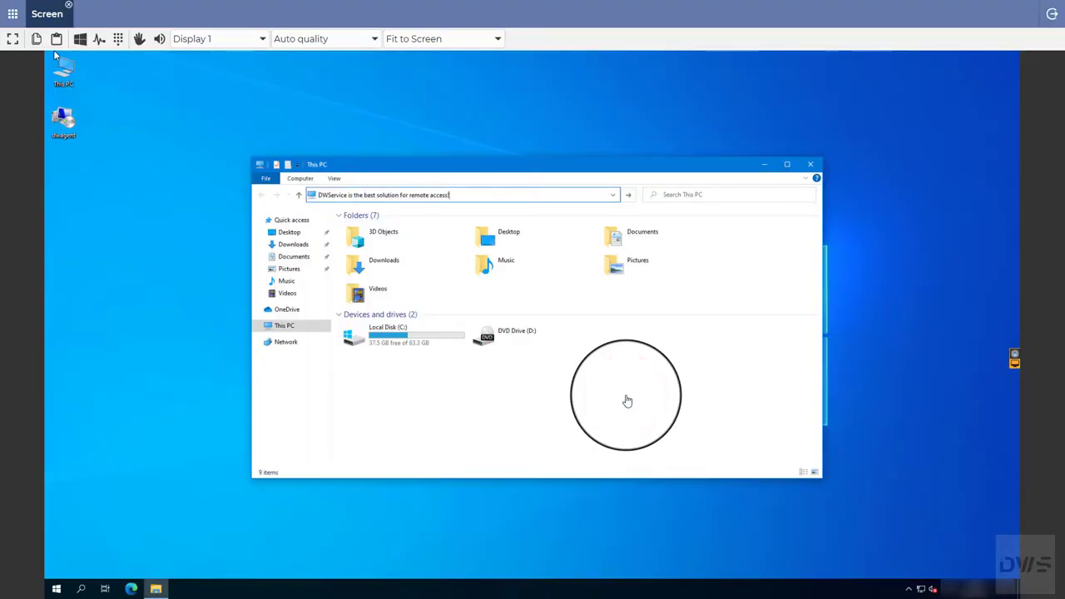
- Copy the address-bar sentence to the local clipboard and close the This PC window
{"action": "left_click", "coordinate": [468, 194]}
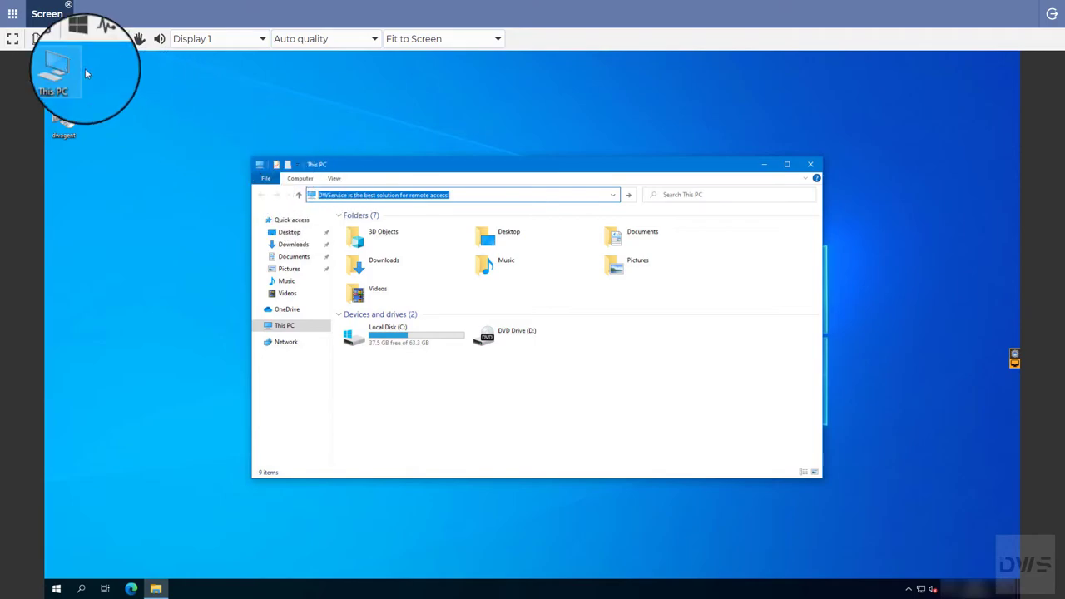
{"action": "left_click", "coordinate": [36, 39]}
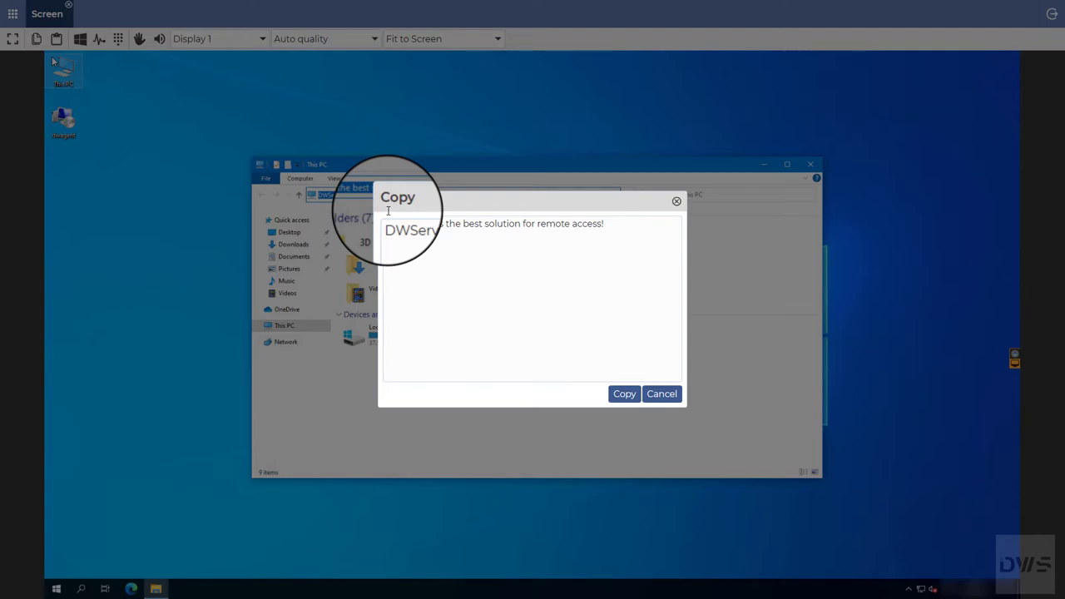
{"action": "left_click", "coordinate": [624, 394]}
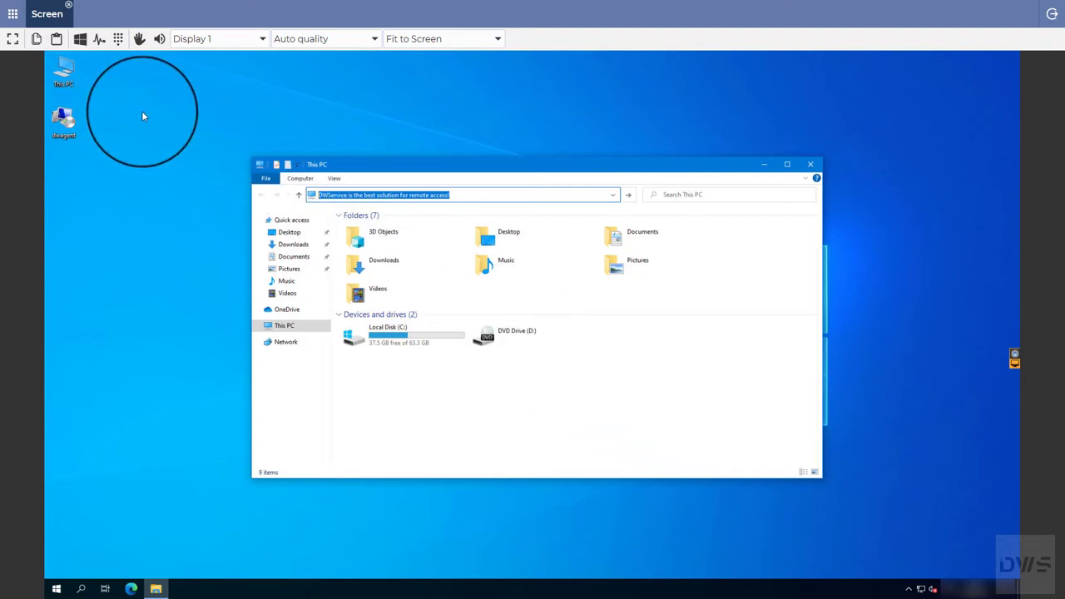
{"action": "left_click", "coordinate": [811, 167]}
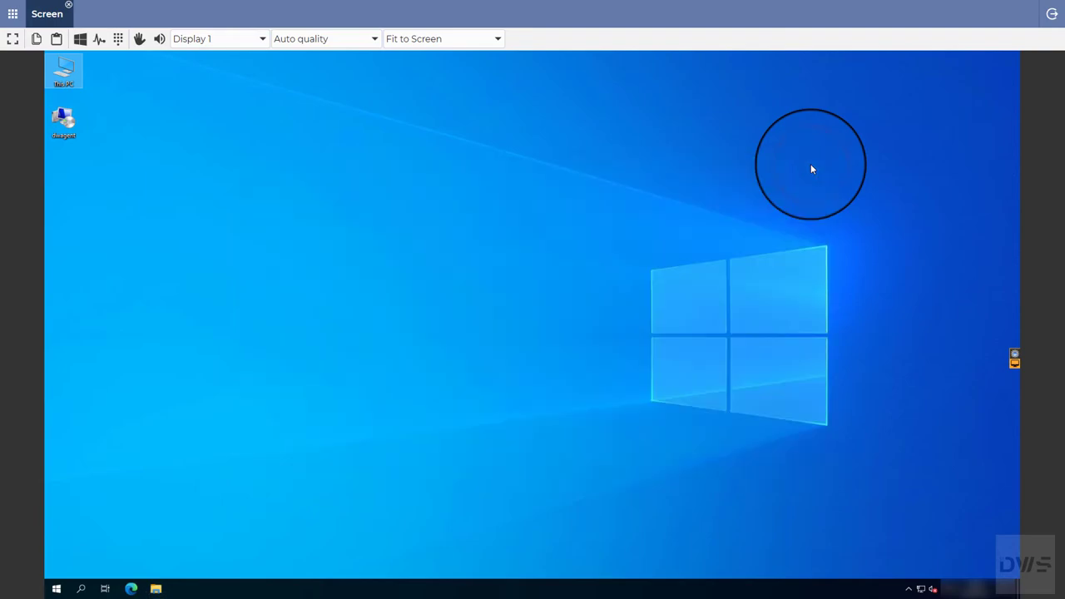
- Go full screen, then toggle remote mouse/keyboard control and audio off and back on
{"action": "left_click", "coordinate": [15, 44]}
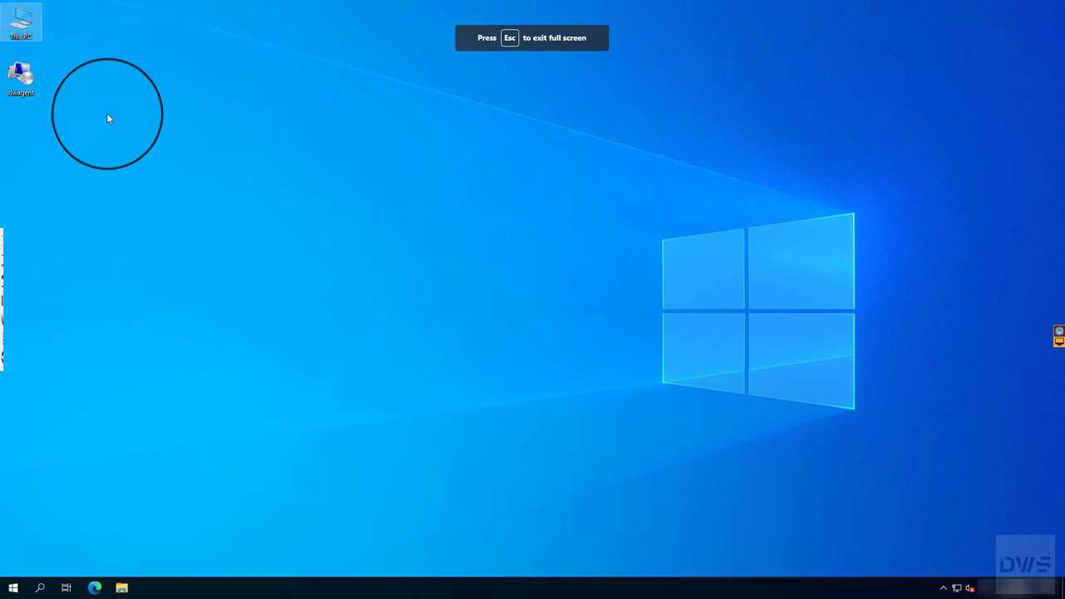
{"action": "mouse_move", "coordinate": [4, 244]}
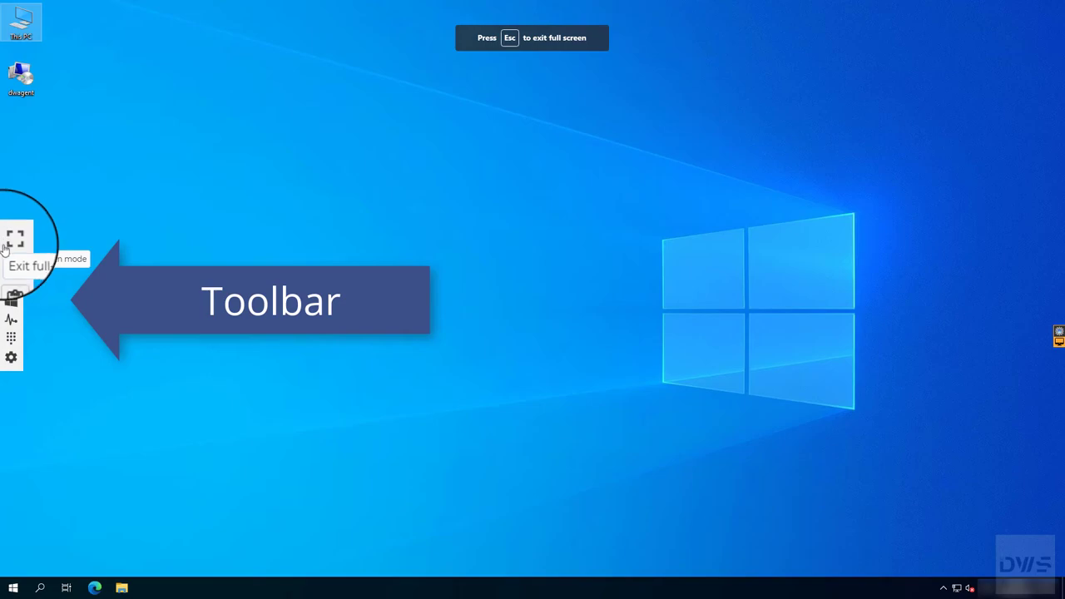
{"action": "mouse_move", "coordinate": [11, 358]}
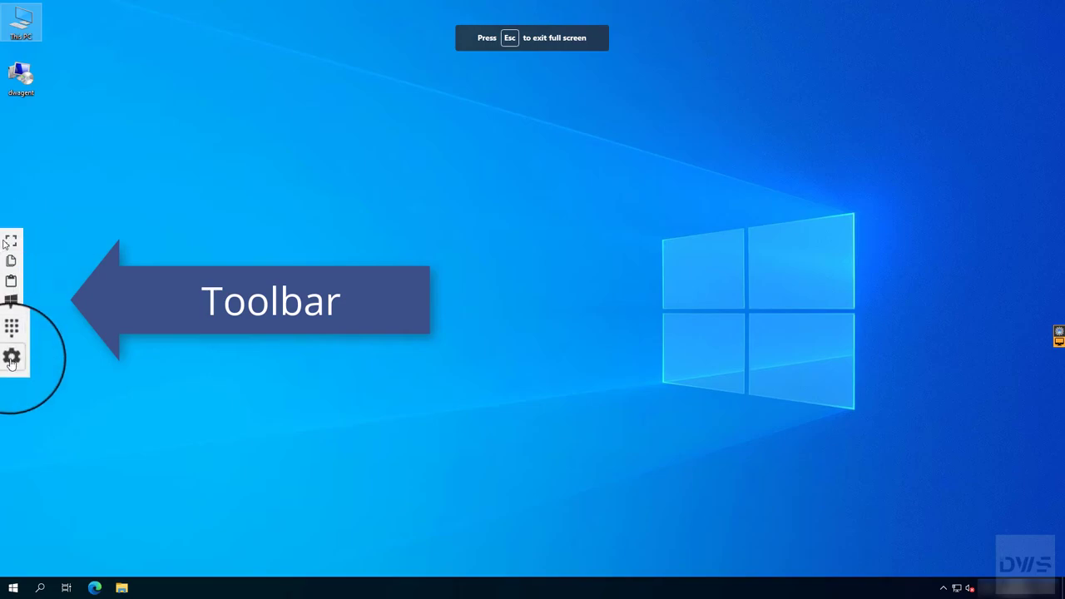
{"action": "left_click", "coordinate": [11, 358]}
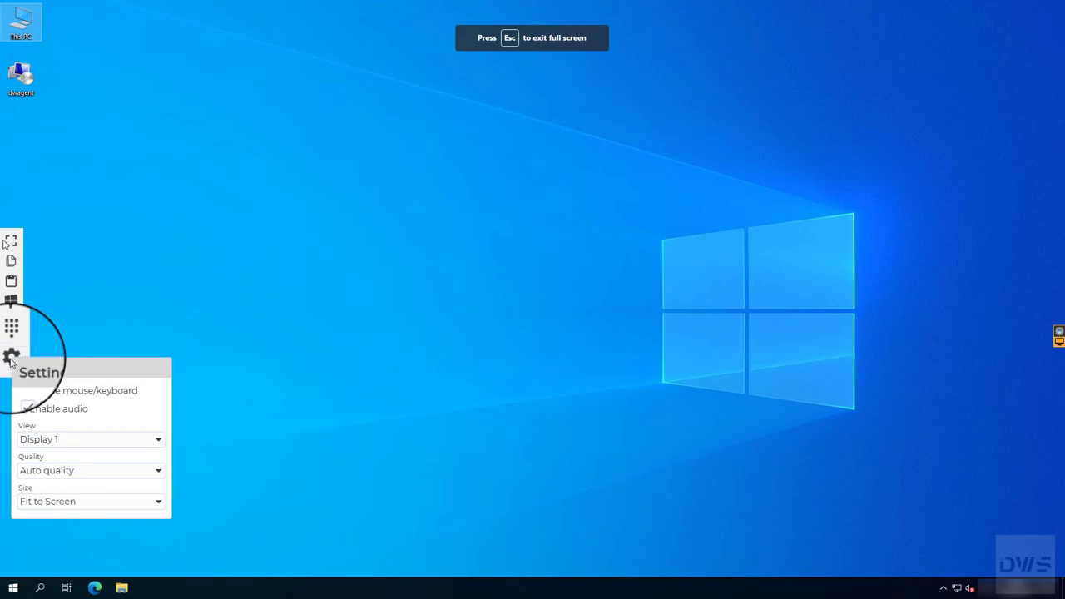
{"action": "left_click", "coordinate": [22, 391]}
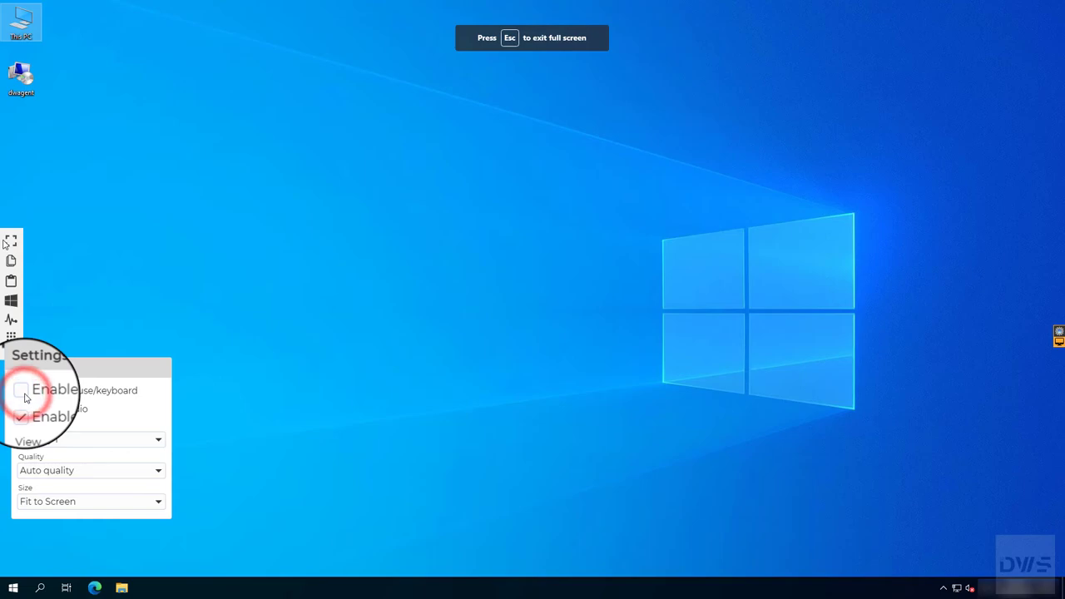
{"action": "left_click", "coordinate": [23, 392]}
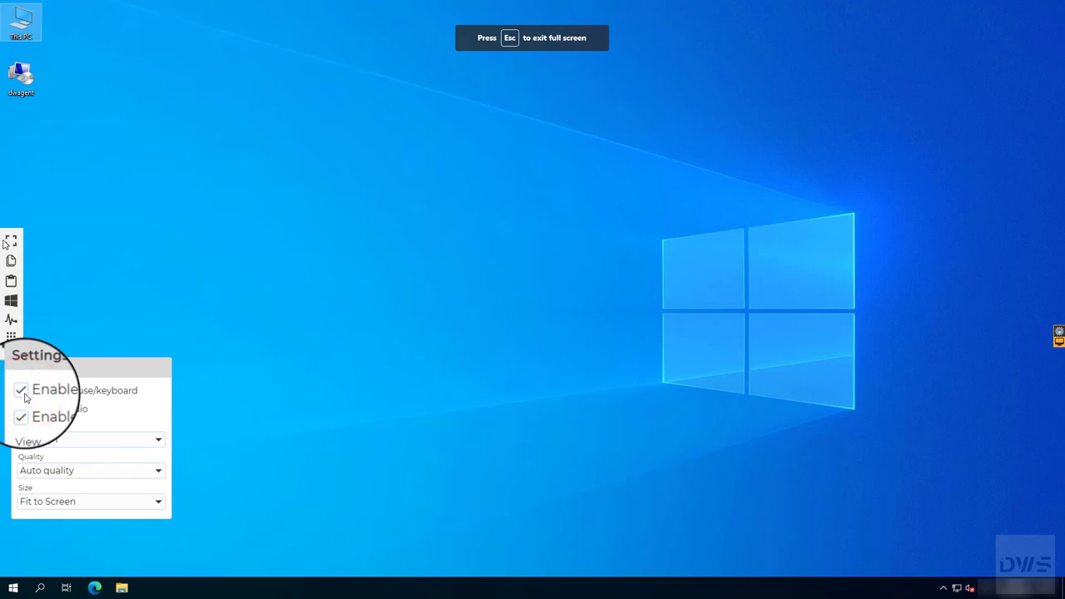
{"action": "left_click", "coordinate": [21, 411]}
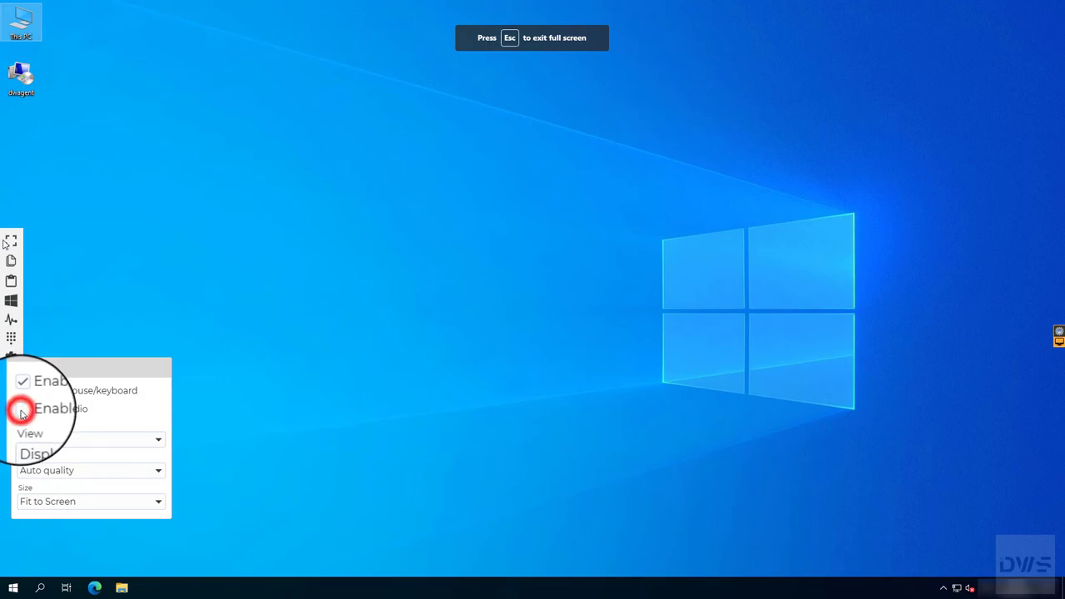
{"action": "left_click", "coordinate": [22, 411]}
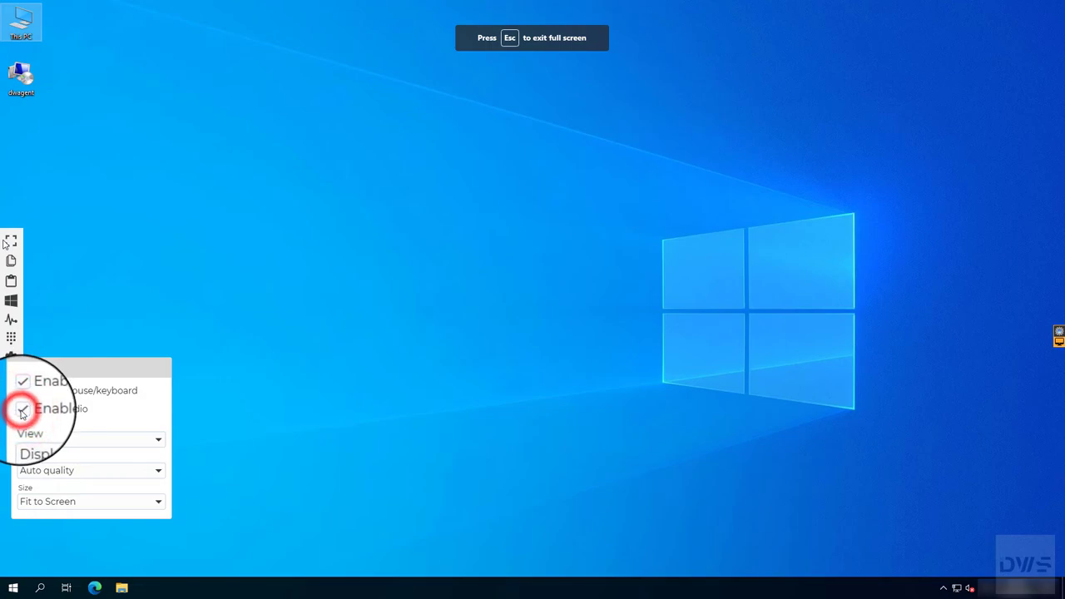
- Keep the viewer on Display 1, Auto quality and Fit to Screen
{"action": "left_click", "coordinate": [158, 440]}
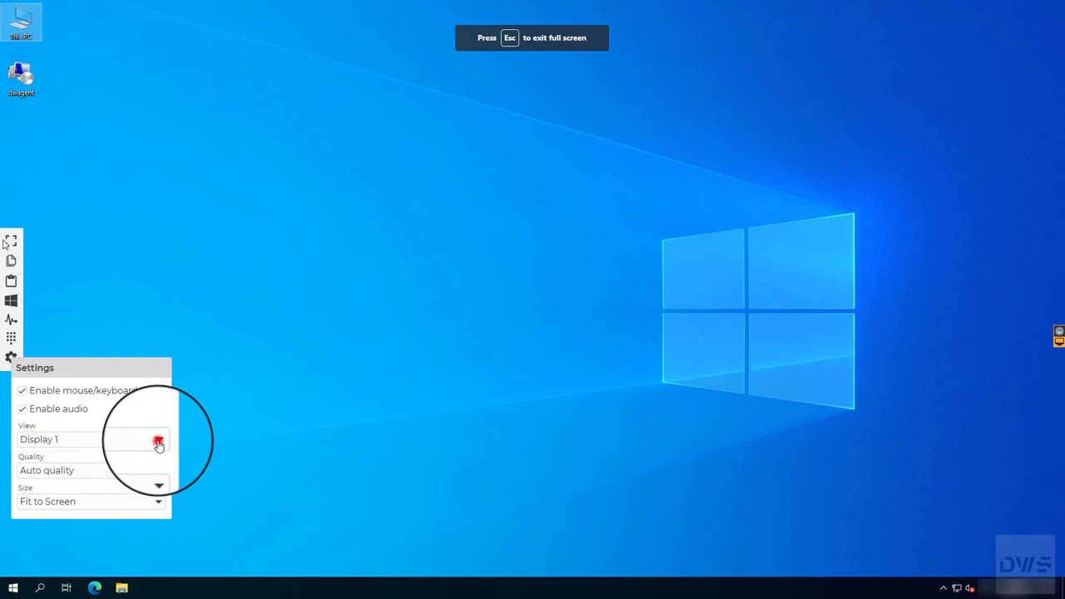
{"action": "left_click", "coordinate": [158, 440]}
{"action": "left_click", "coordinate": [159, 472]}
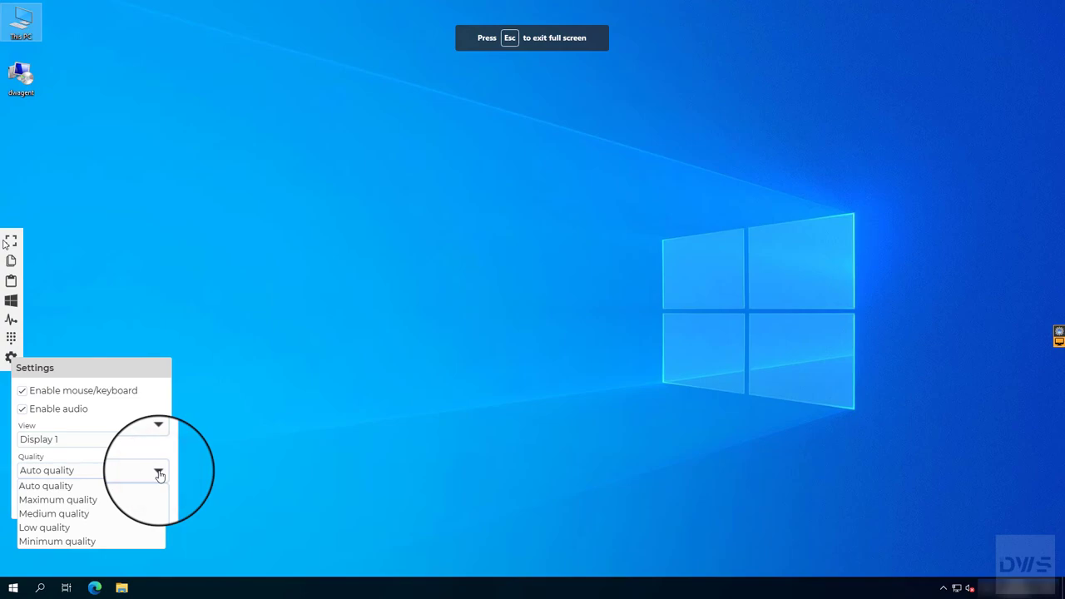
{"action": "left_click", "coordinate": [159, 472]}
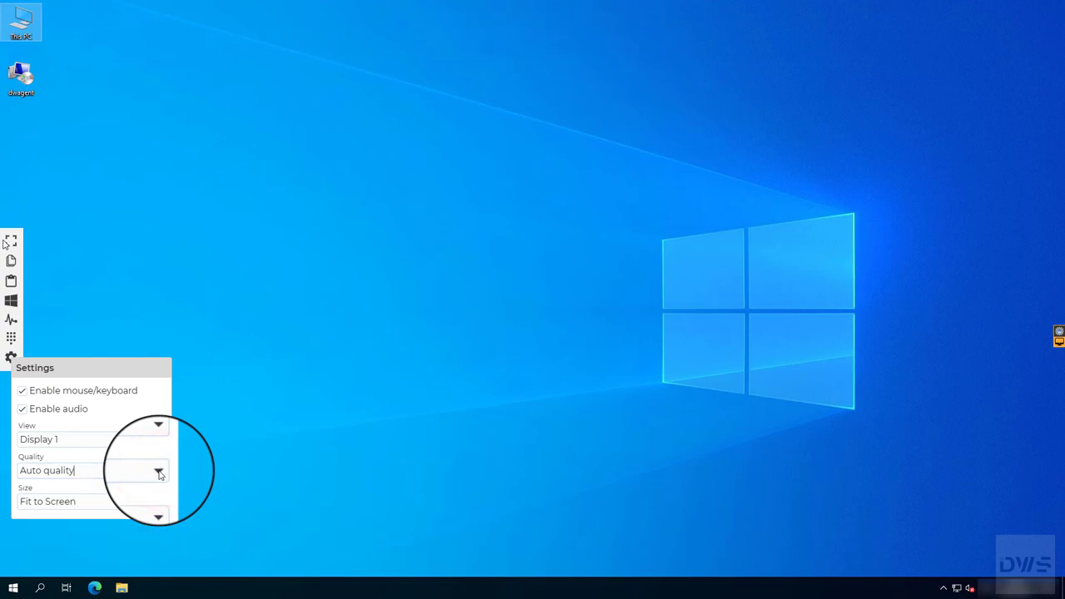
{"action": "left_click", "coordinate": [158, 505]}
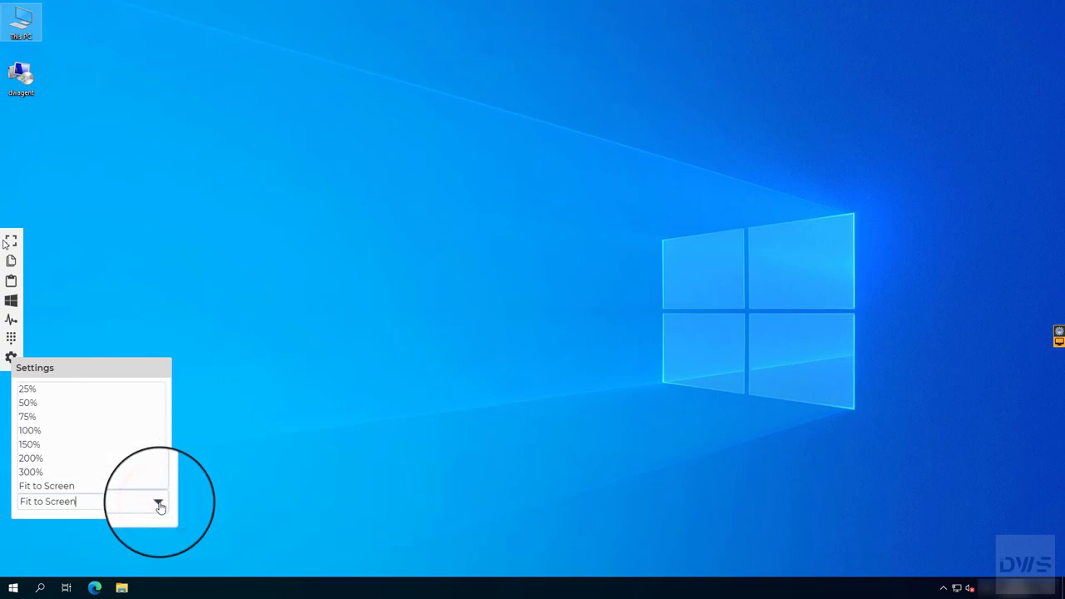
{"action": "left_click", "coordinate": [158, 505]}
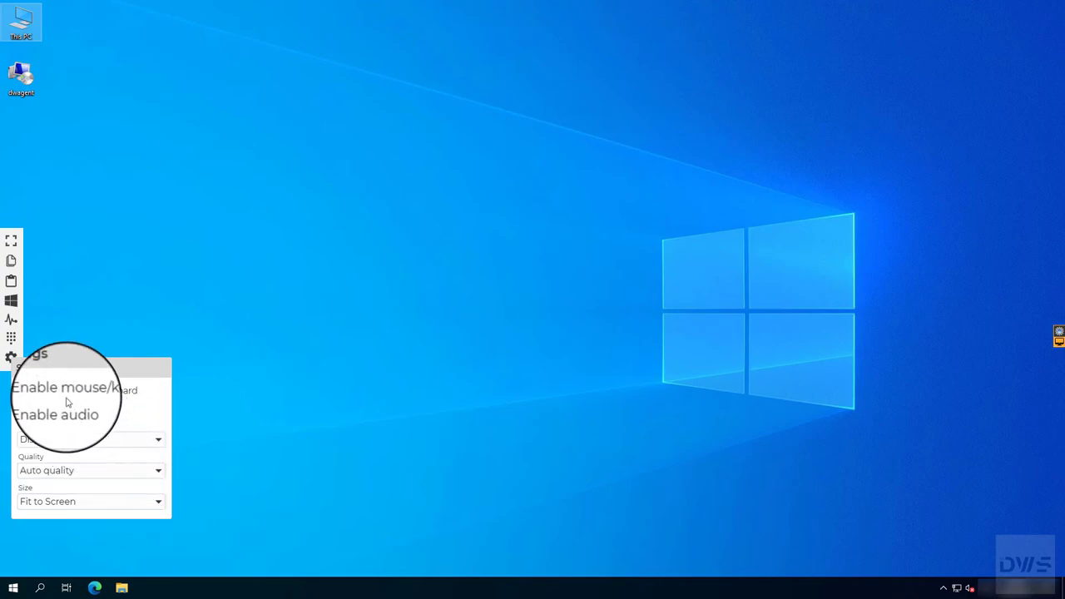
- Send a special keystroke to the remote PC and close the Start menu it opened
{"action": "left_click", "coordinate": [11, 337]}
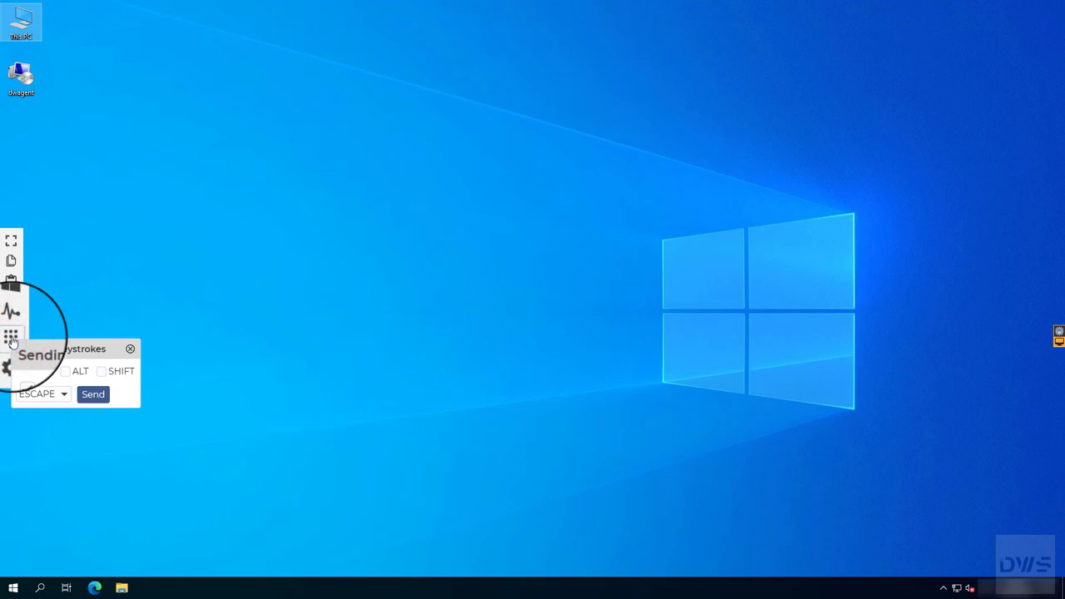
{"action": "left_click", "coordinate": [93, 394]}
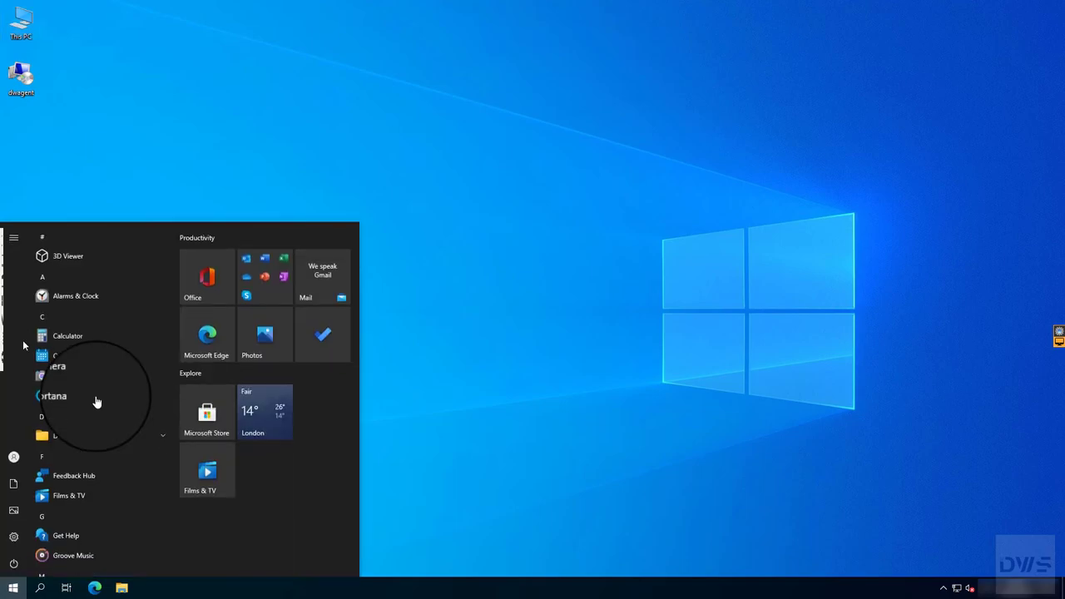
{"action": "left_click", "coordinate": [399, 347]}
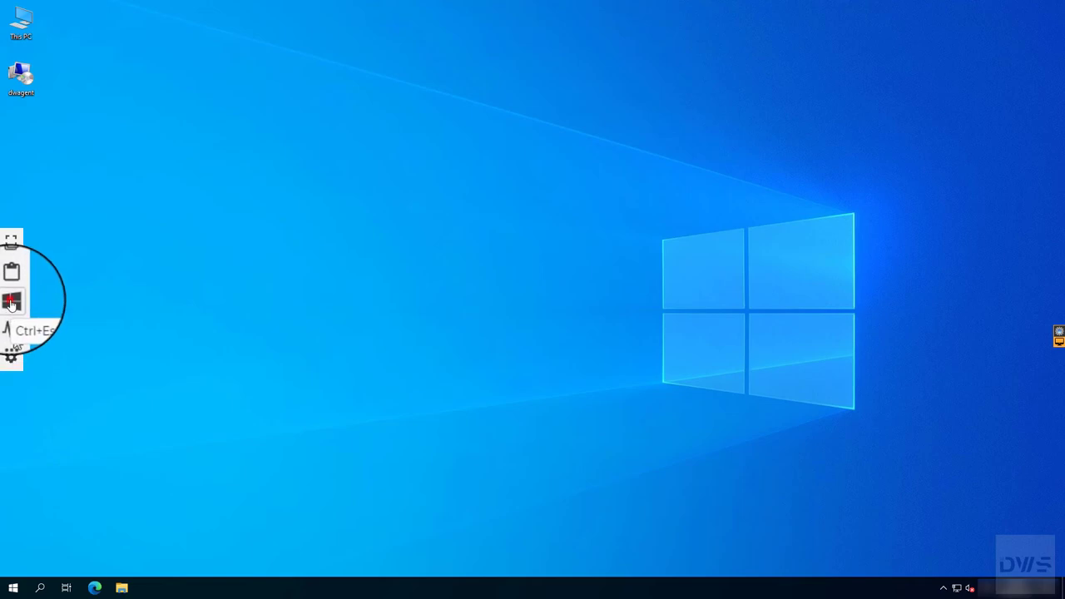
- Open and close the remote Start menu, then cancel the Paste box
{"action": "left_click", "coordinate": [12, 302]}
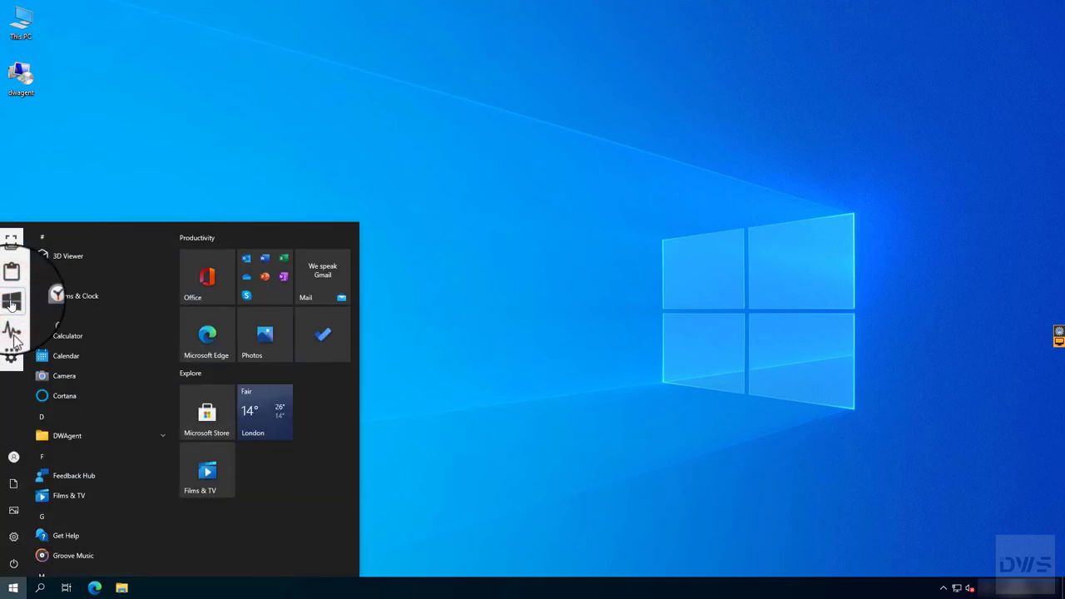
{"action": "left_click", "coordinate": [463, 304]}
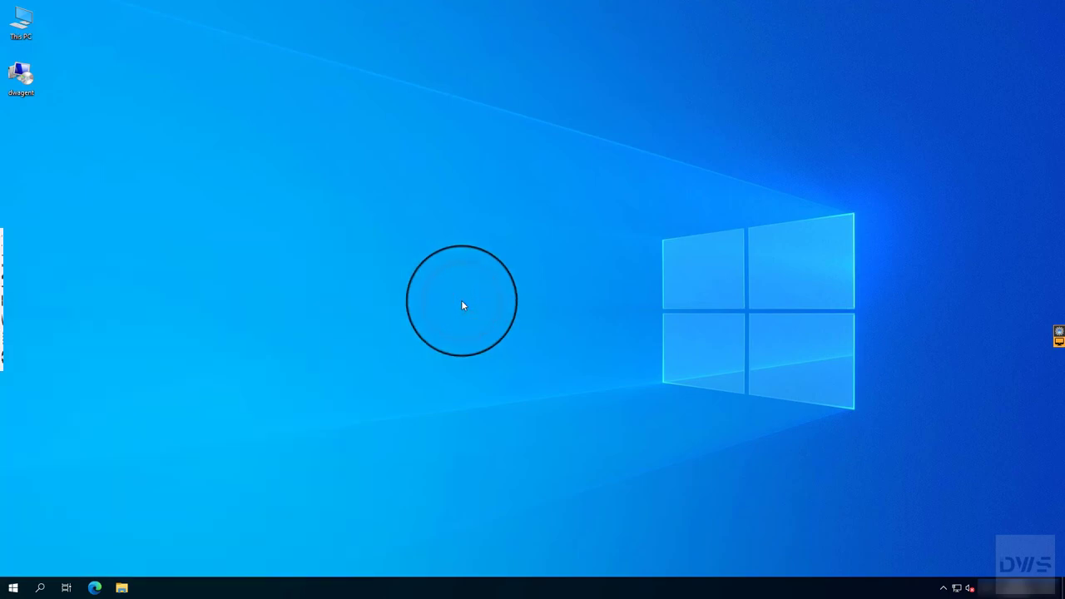
{"action": "mouse_move", "coordinate": [11, 275]}
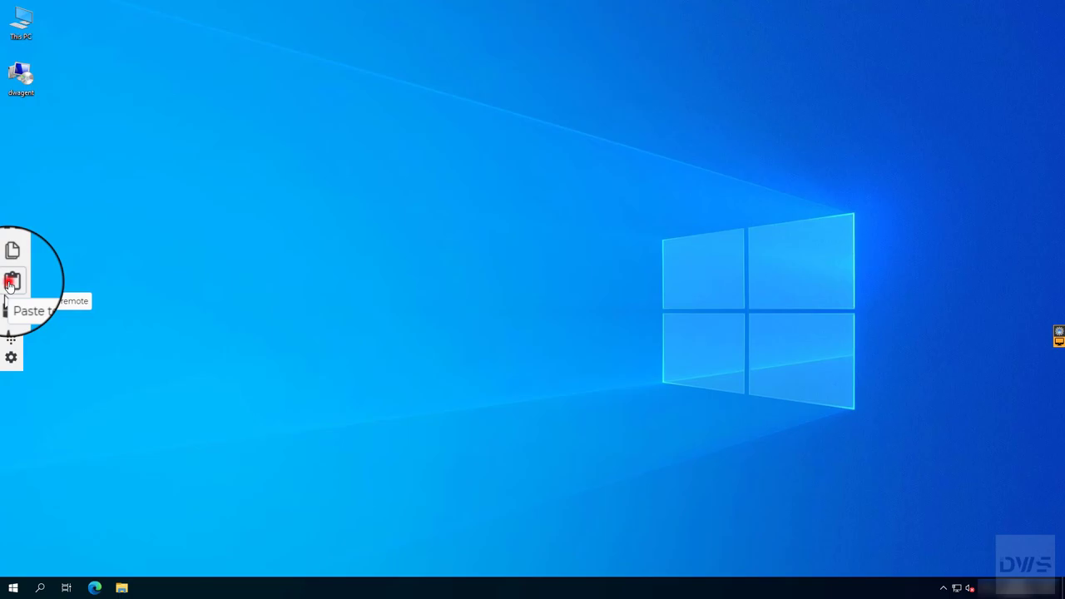
{"action": "left_click", "coordinate": [11, 283]}
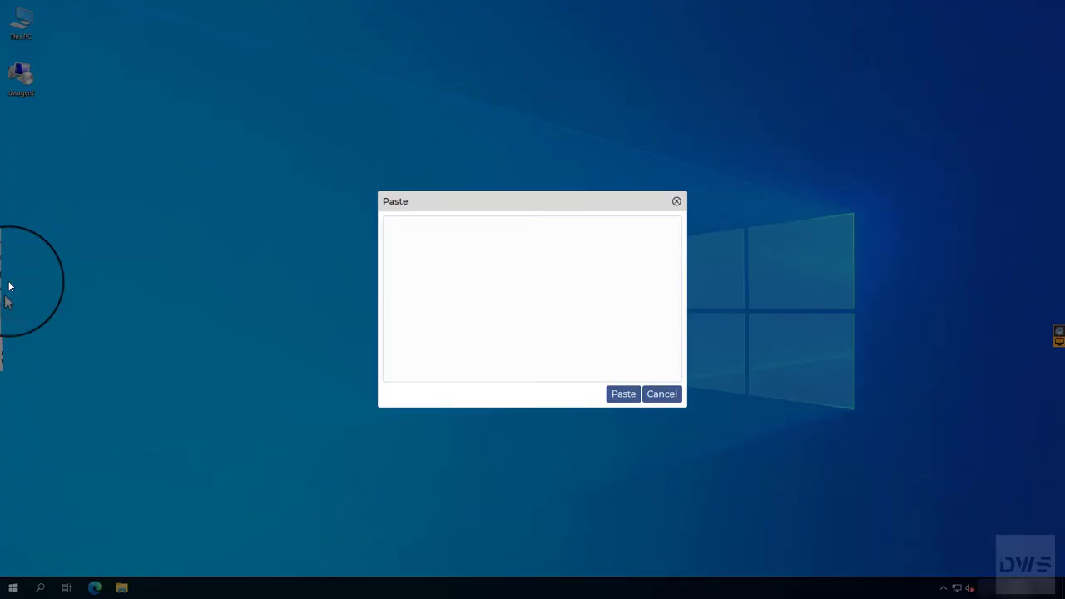
{"action": "left_click", "coordinate": [675, 399]}
{"action": "mouse_move", "coordinate": [2, 283]}
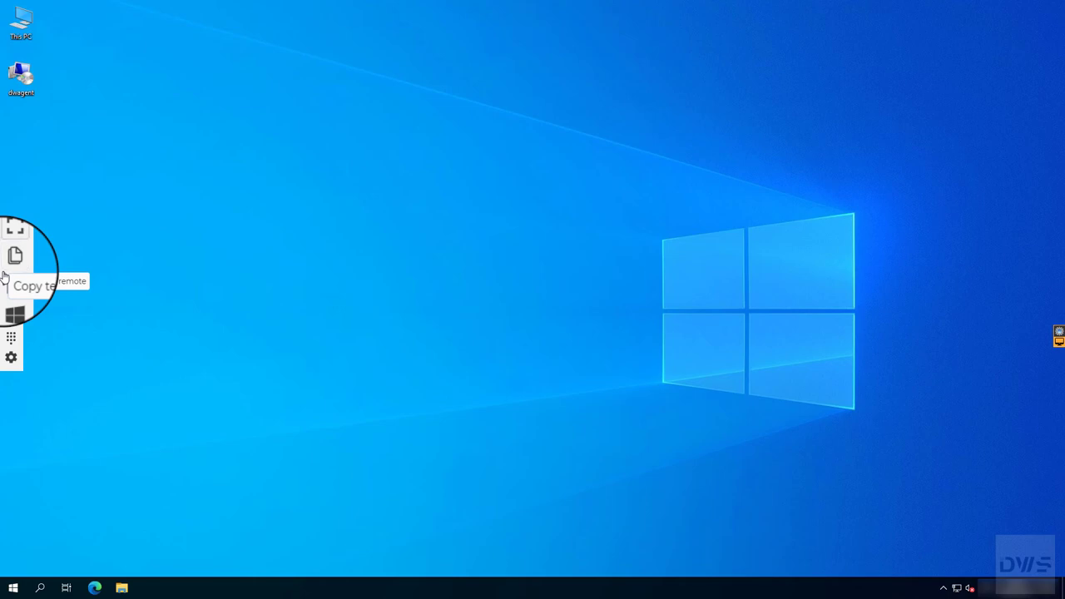
- Leave full screen and log out of the remote session back to the Agents list
{"action": "left_click", "coordinate": [15, 243]}
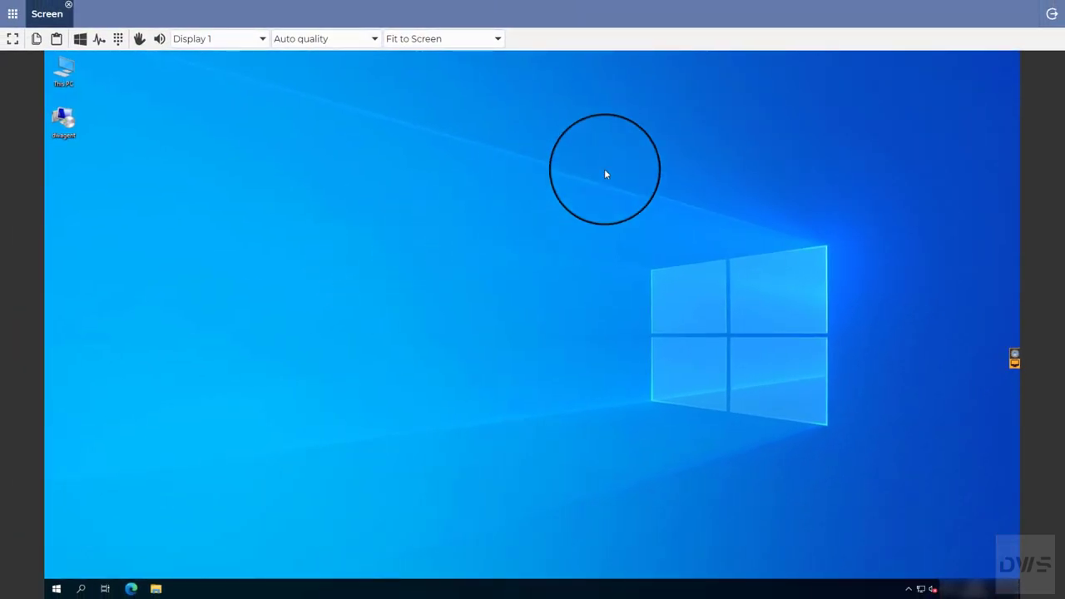
{"action": "left_click", "coordinate": [1052, 16]}
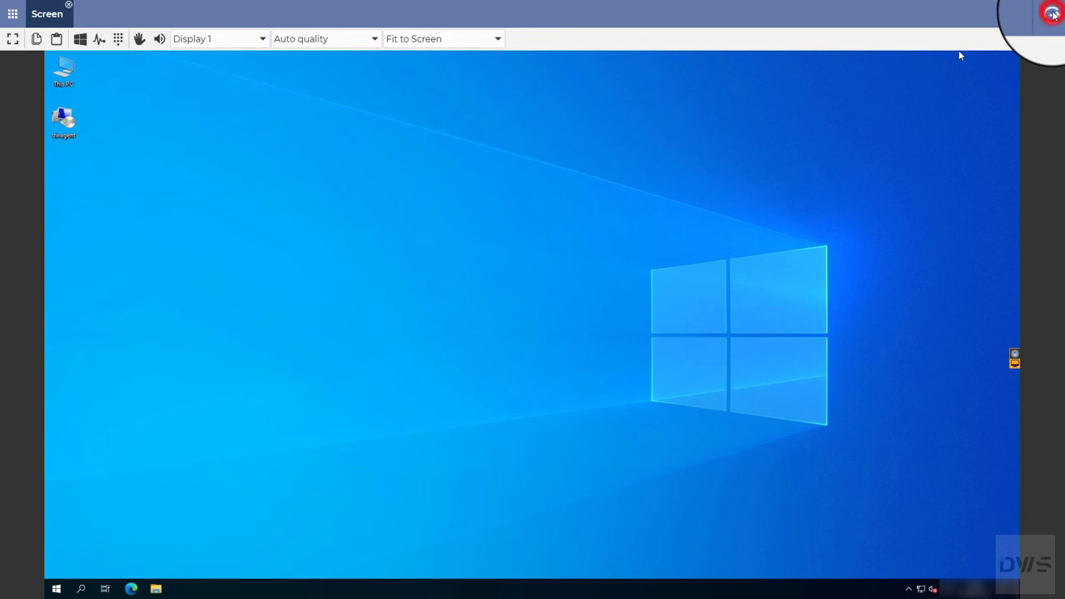